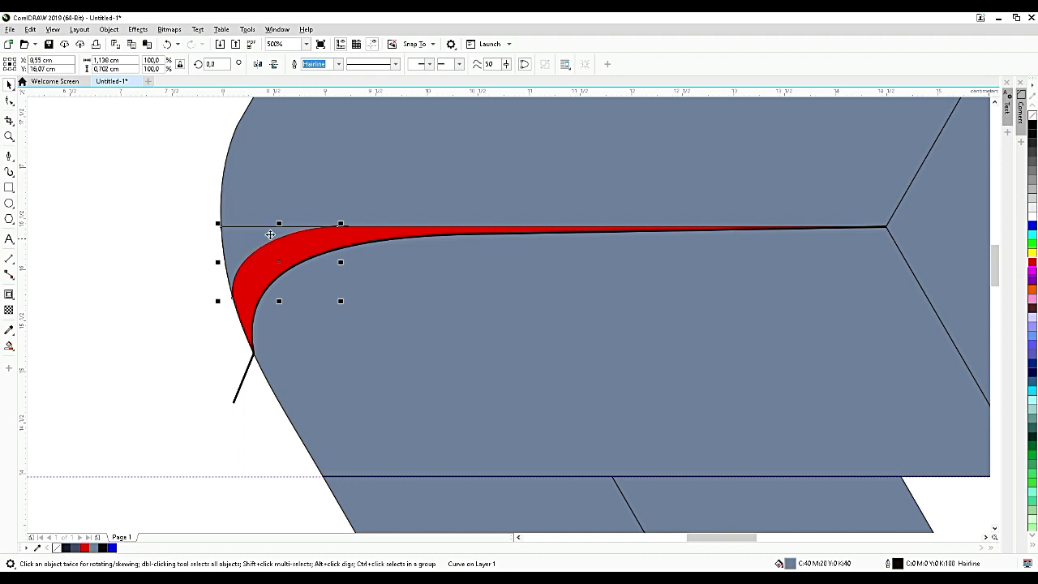
Trim the black construction curve with the red crescent and remove the leftover tail sticking out past the outline.
scroll(294, 225, down, 2)
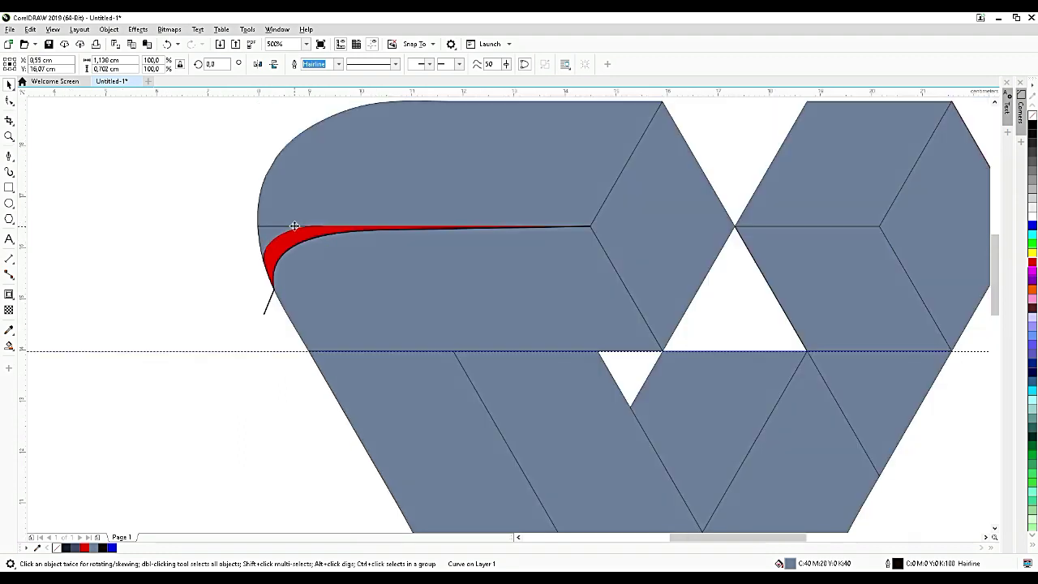
click(320, 291)
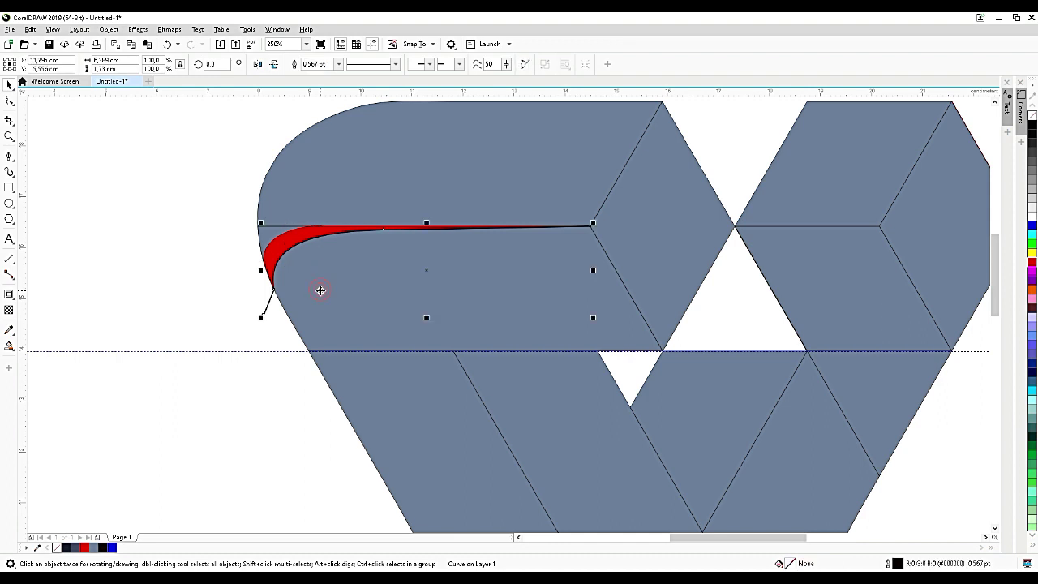
click(347, 376)
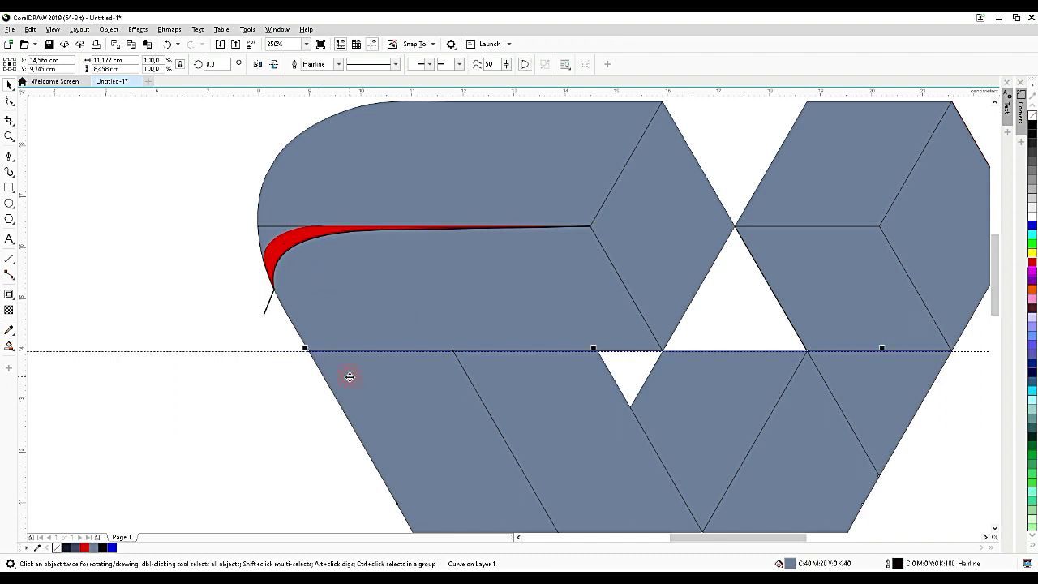
click(363, 312)
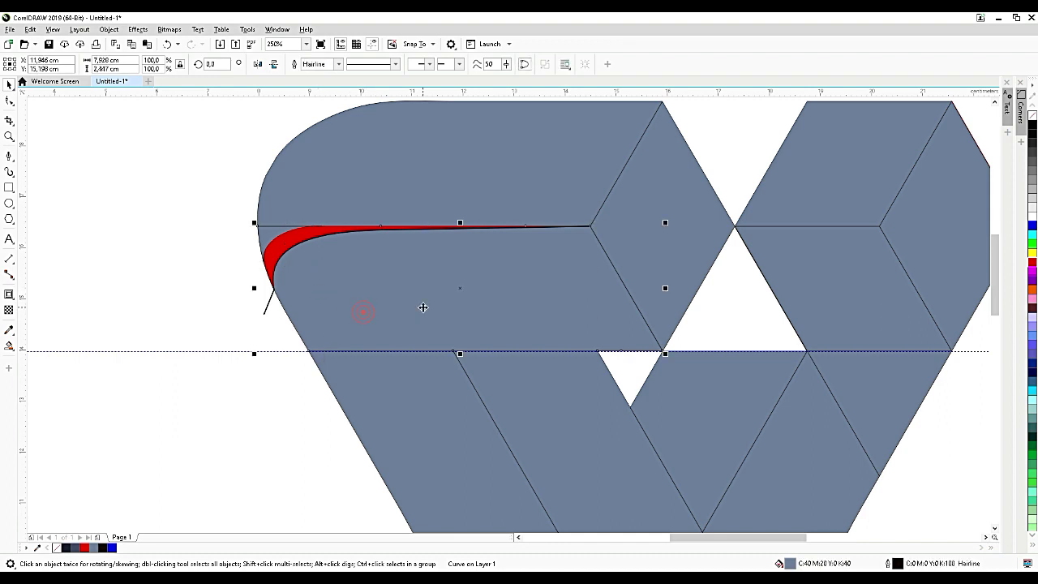
click(295, 239)
click(328, 296)
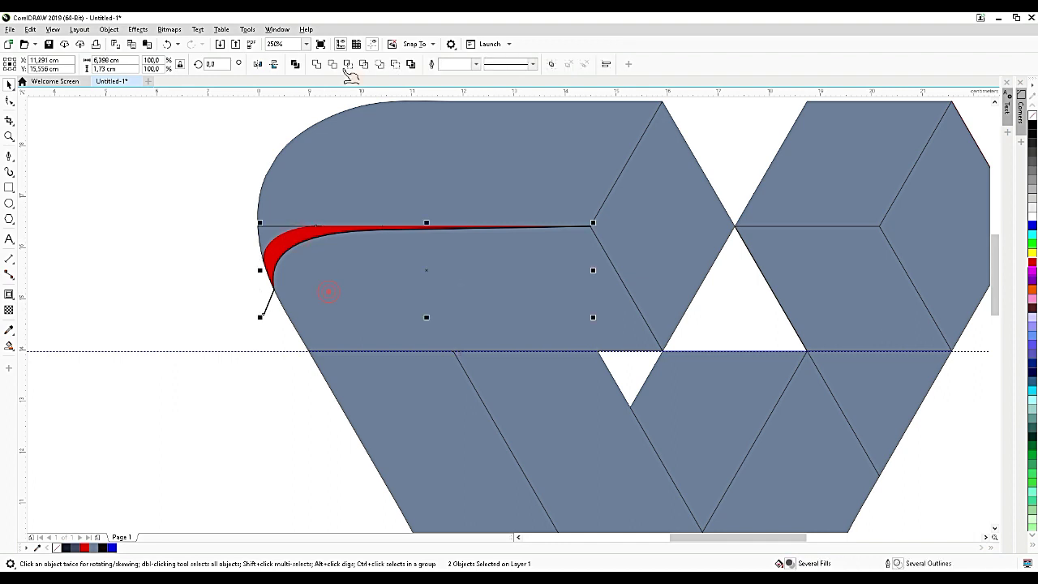
click(236, 363)
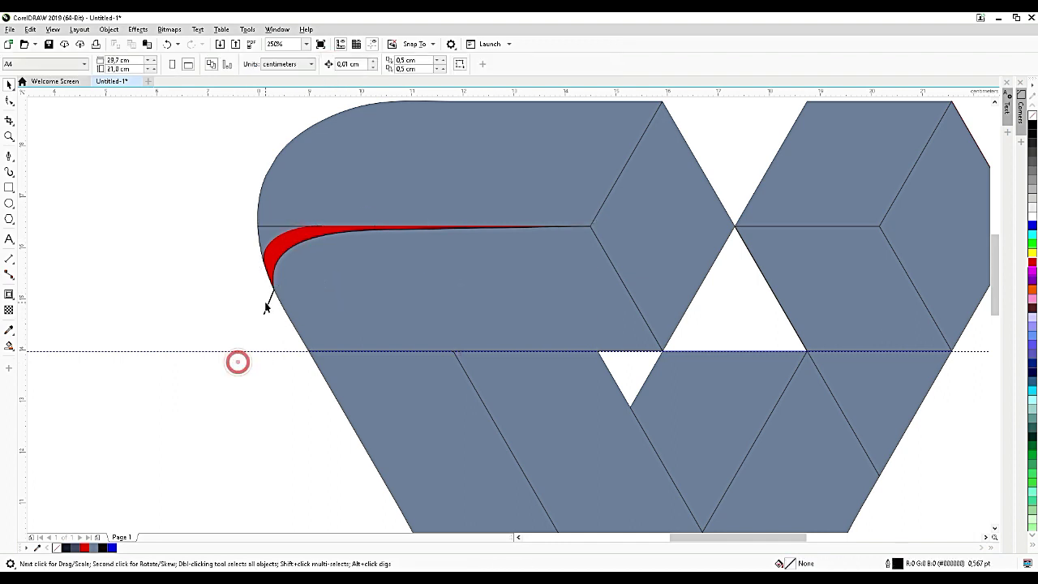
drag(269, 301, 187, 344)
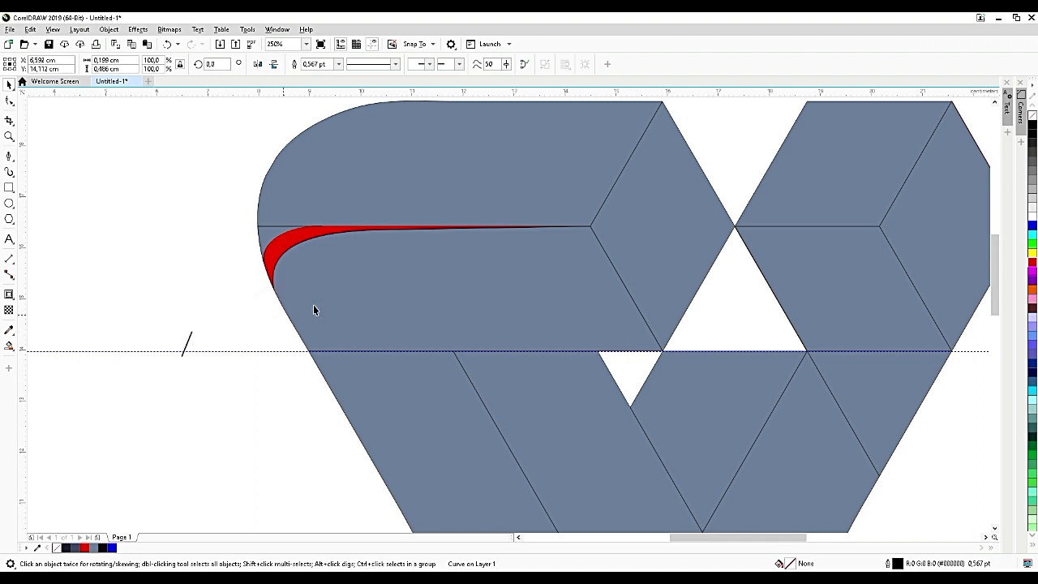
Fill the grey panel directly below the red crescent with blue.
click(328, 274)
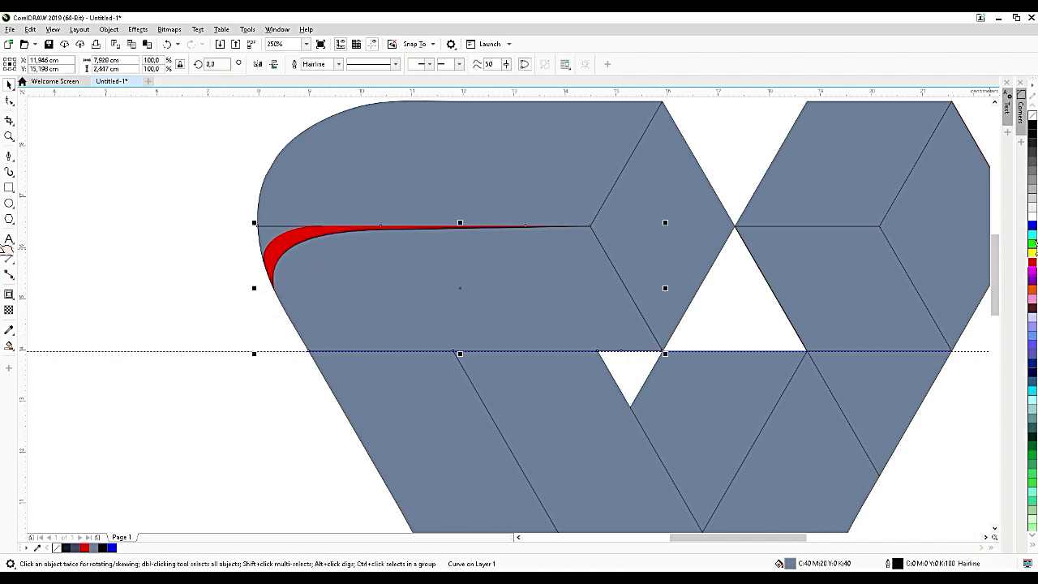
click(1032, 225)
key(F10)
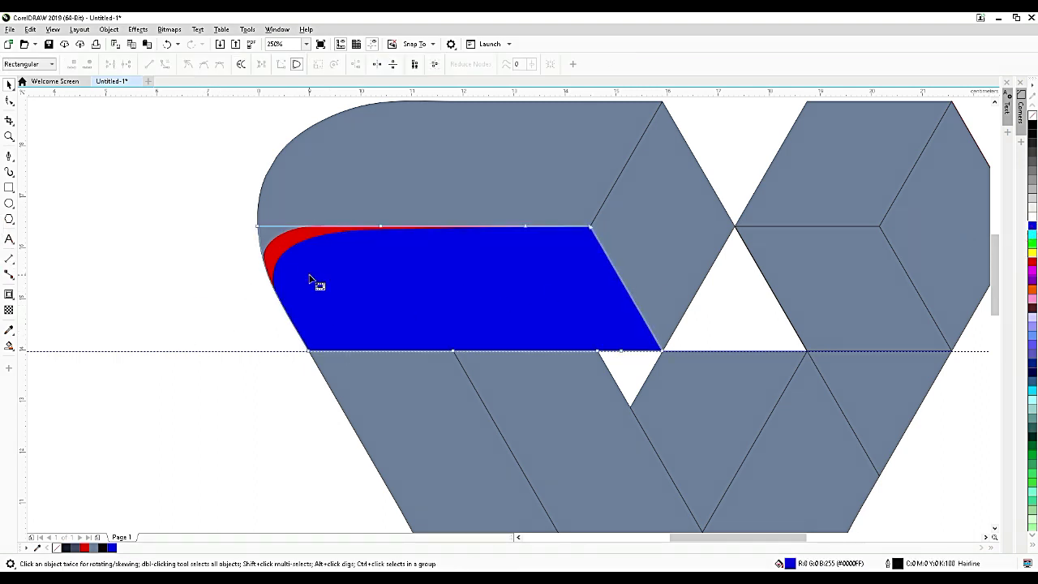
scroll(306, 266, up, 1)
click(288, 229)
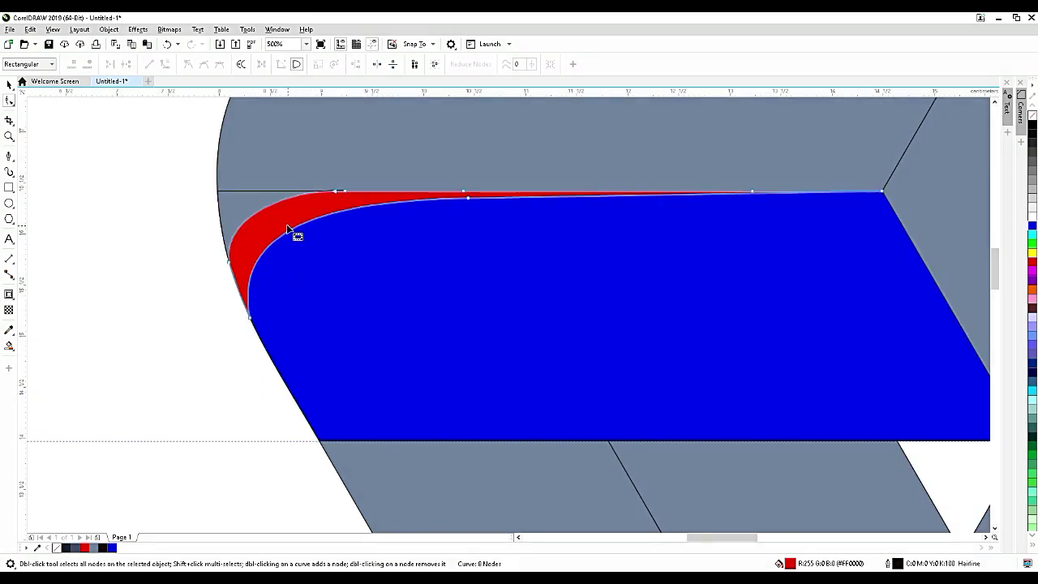
click(9, 84)
click(348, 248)
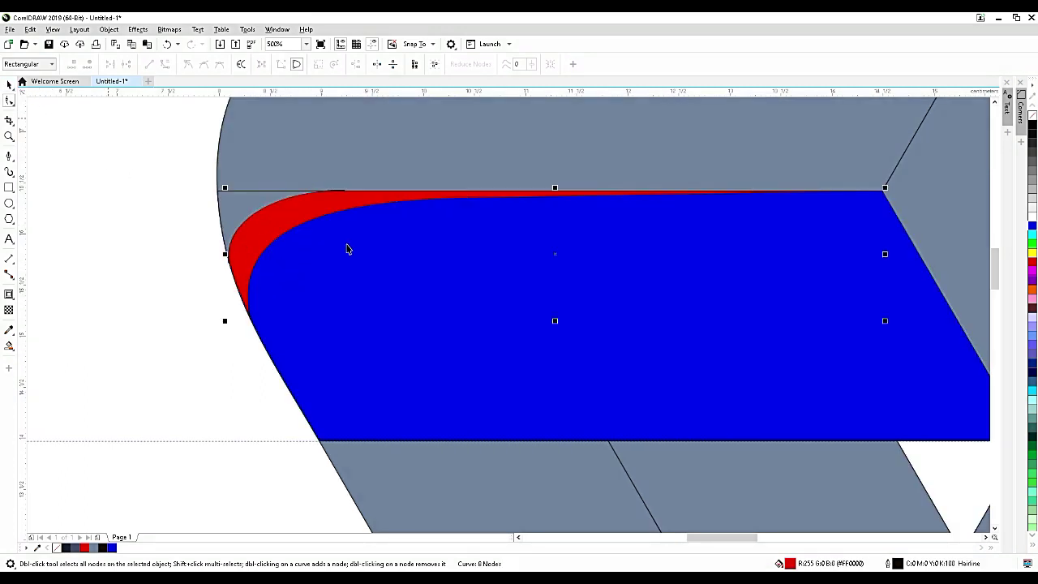
right_click(364, 287)
click(183, 348)
click(174, 340)
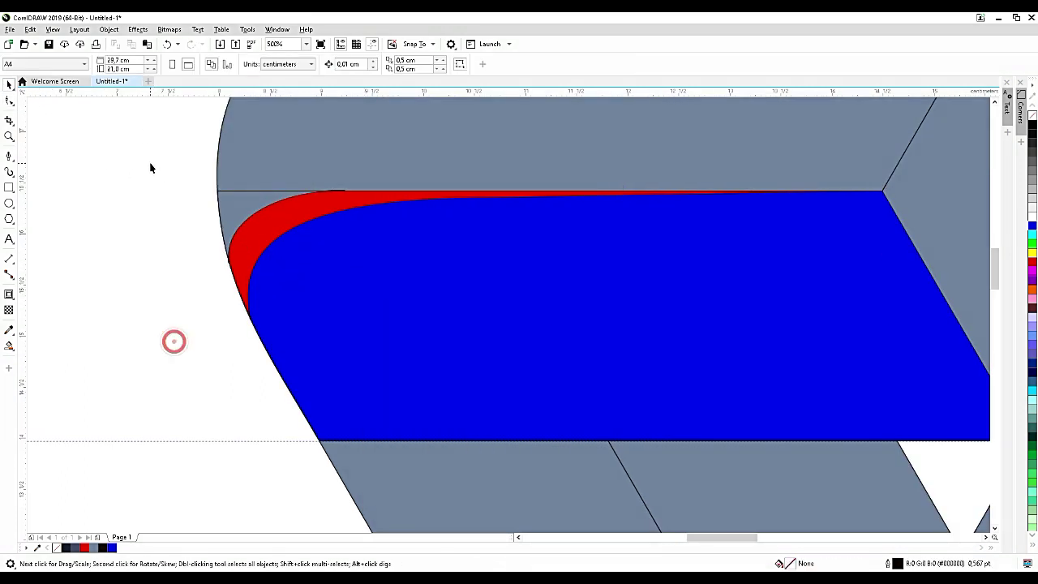
Weld the small grey corner piece above the red crescent to the large grey rounded panel.
click(237, 207)
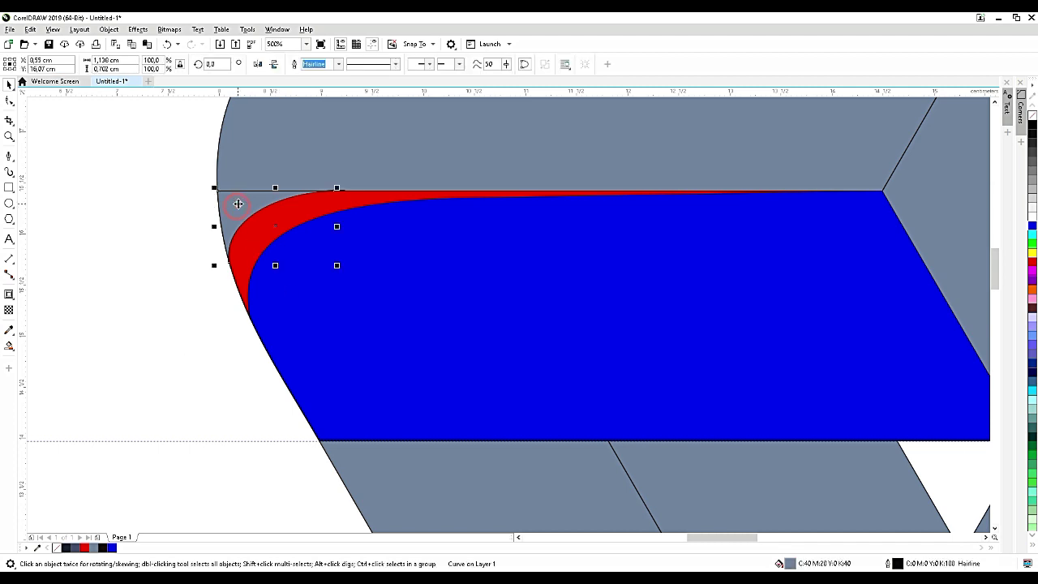
click(256, 159)
click(232, 216)
click(260, 164)
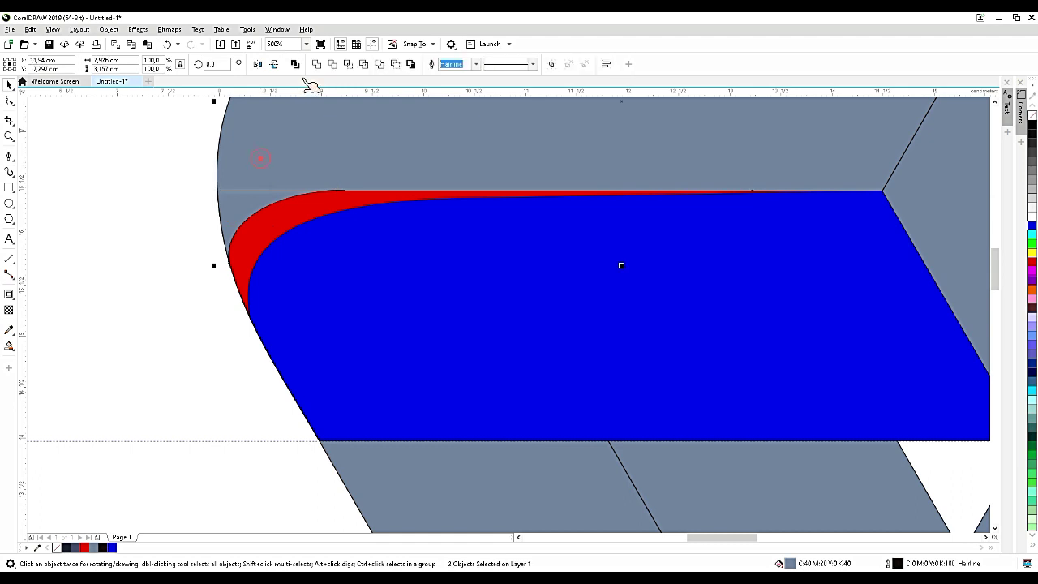
click(316, 63)
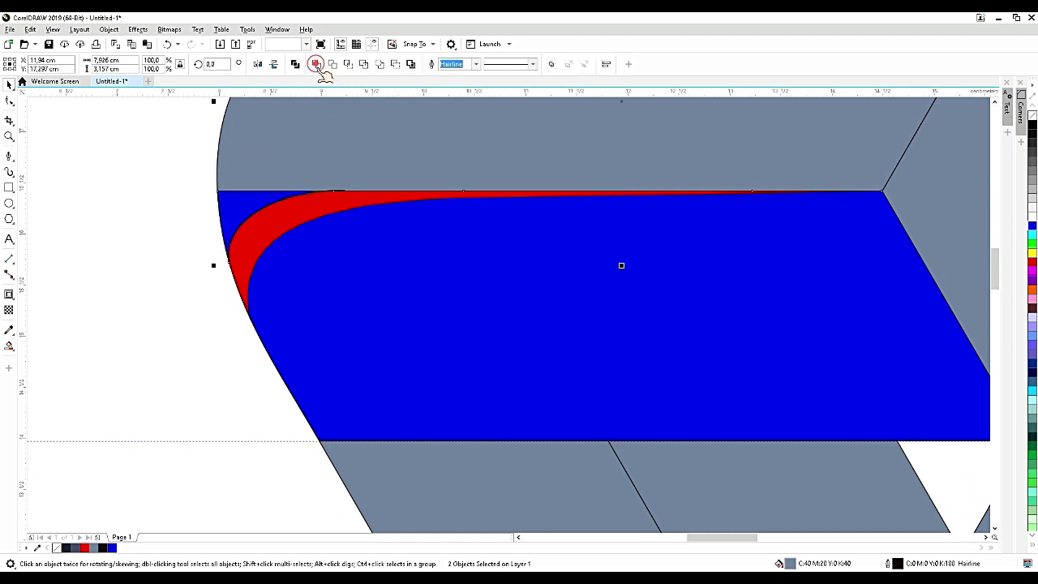
Remove the leftover blue corner piece and the stray unfilled curve along the red crescent's upper edge.
click(238, 214)
drag(235, 209, 141, 361)
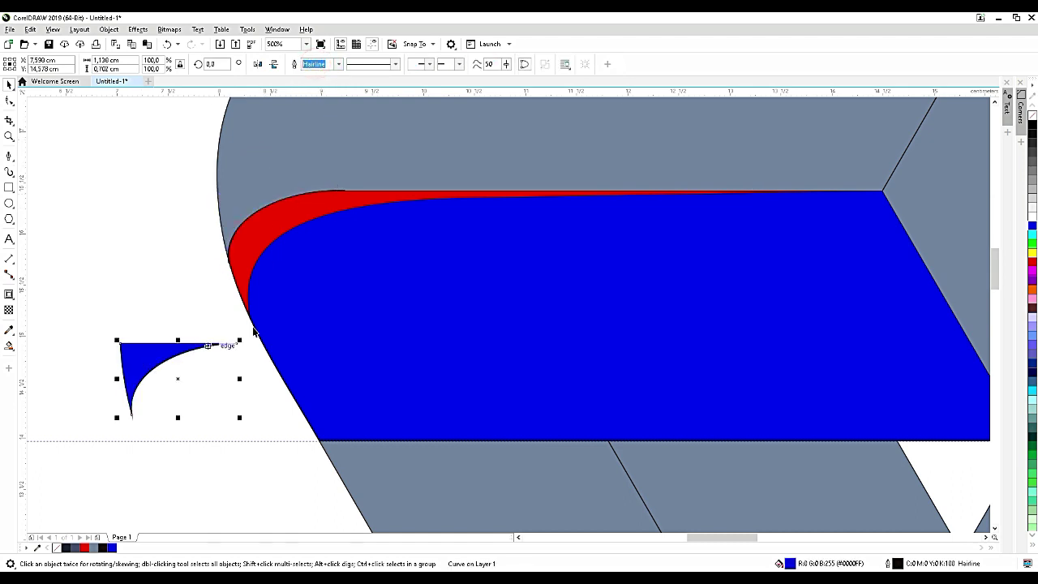
drag(254, 331, 346, 193)
scroll(346, 193, up, 4)
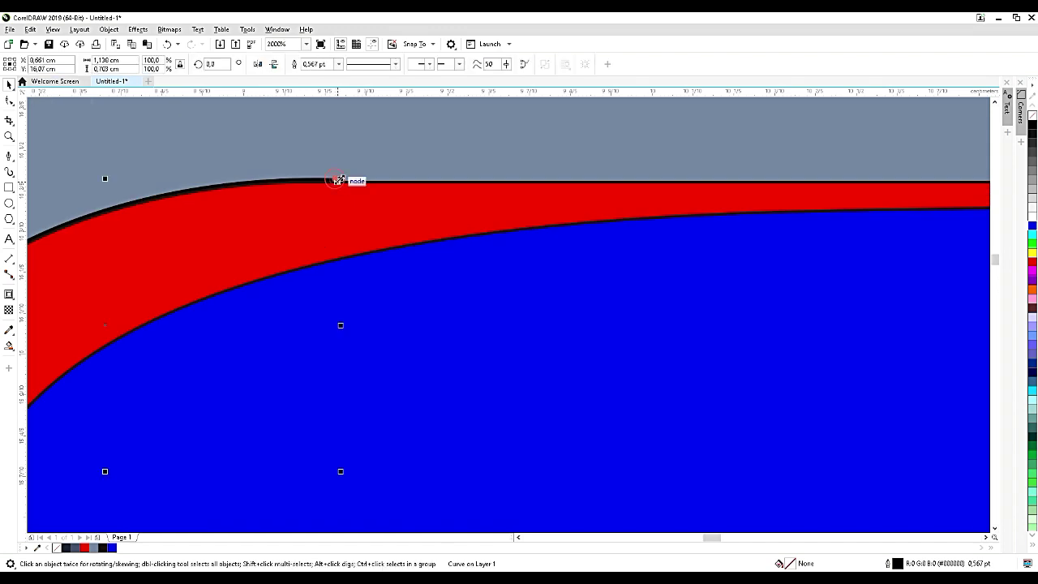
scroll(389, 228, down, 4)
key(Escape)
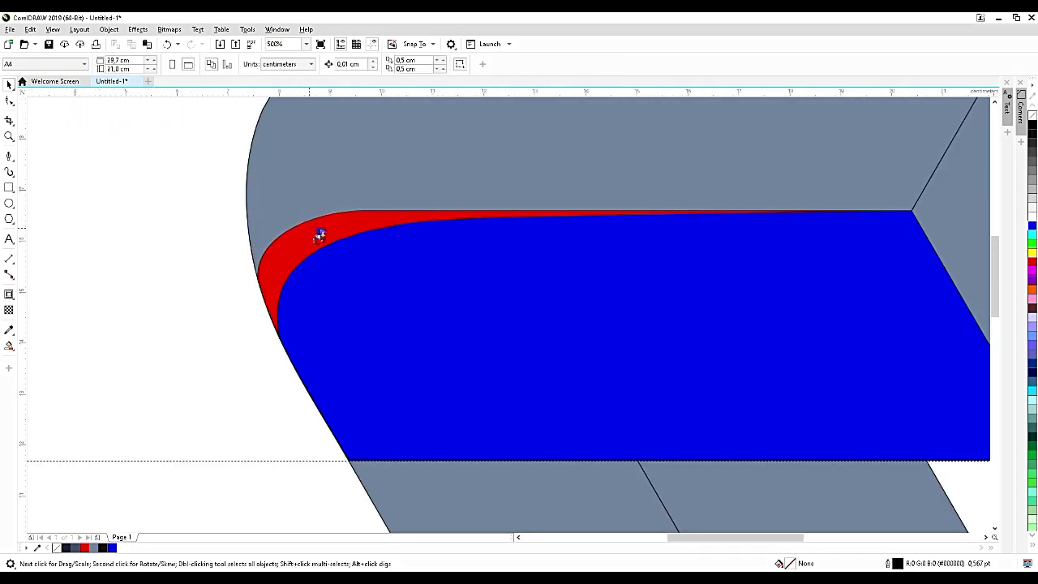
scroll(310, 233, down, 4)
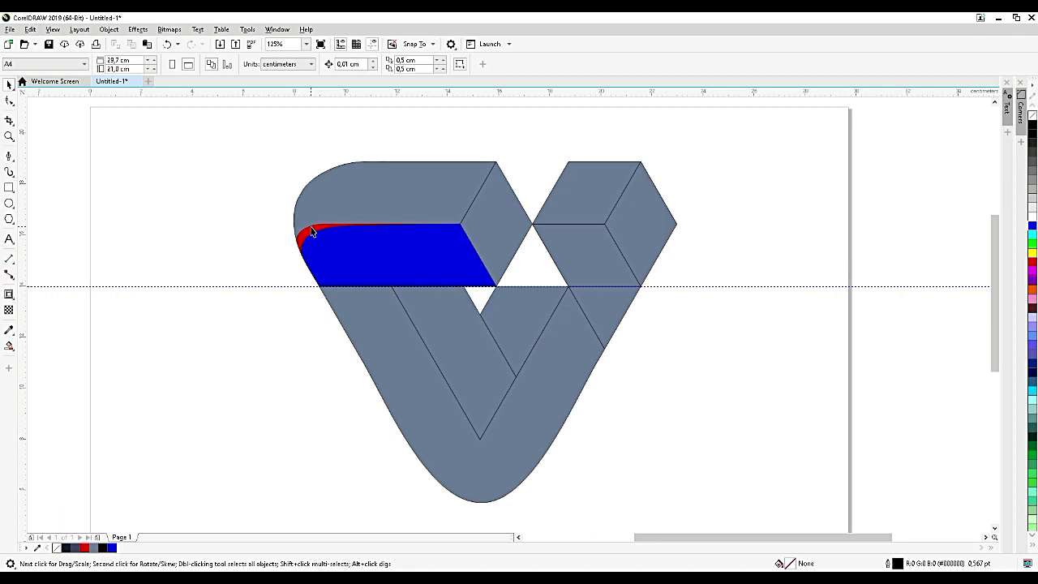
Rotate a copy of the red crescent by 120° around the lower tip of the small white triangle.
click(310, 227)
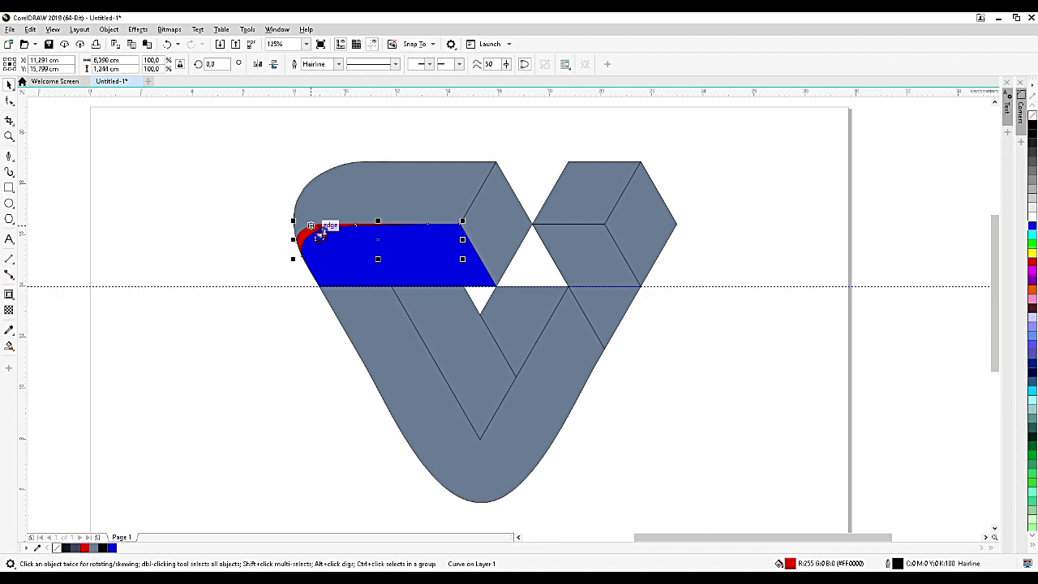
click(389, 240)
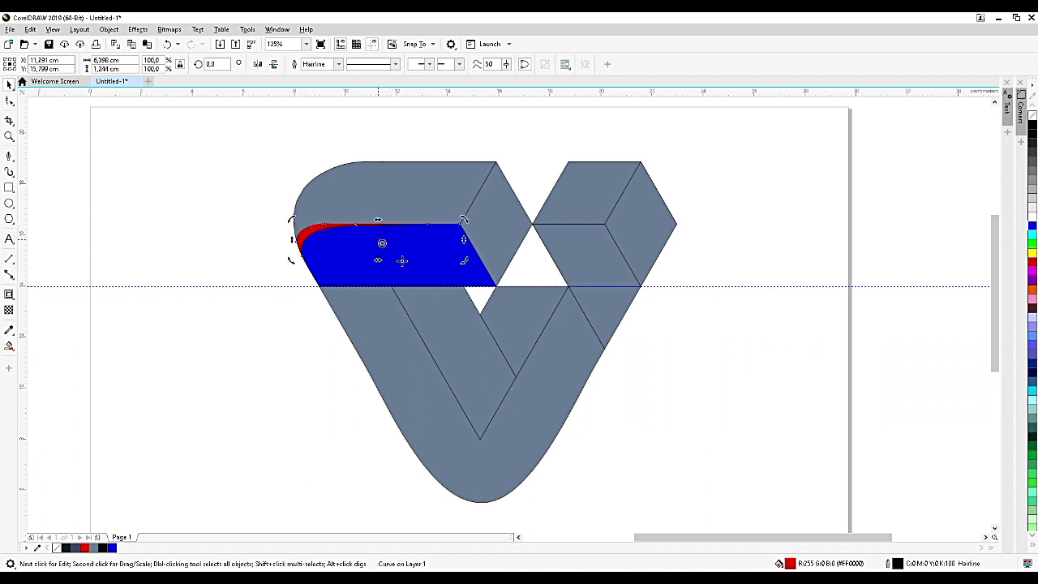
mouse_move(381, 239)
mouse_down()
mouse_move(475, 317)
mouse_move(475, 330)
mouse_move(481, 312)
mouse_up()
drag(293, 261, 507, 432)
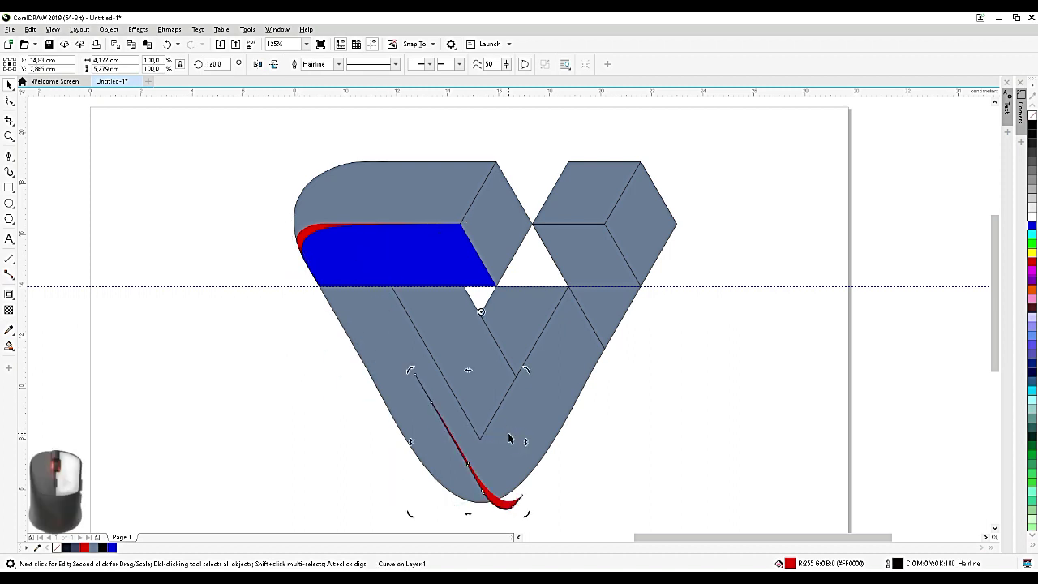
Move the rotated red crescent onto the inner V's vertex, with its curved end close to the outer right contour.
scroll(505, 533, up, 2)
click(440, 416)
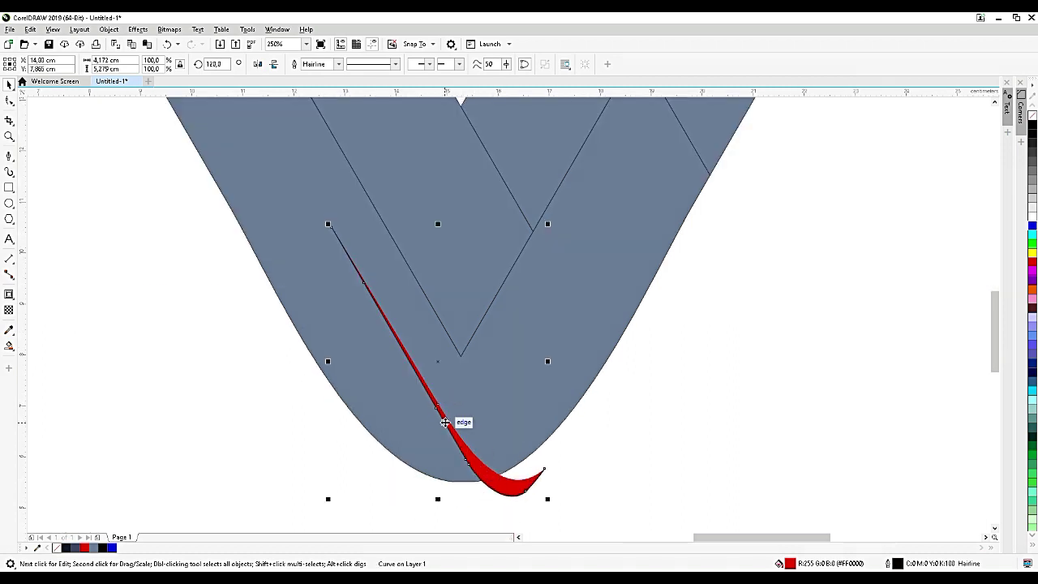
drag(440, 417, 462, 361)
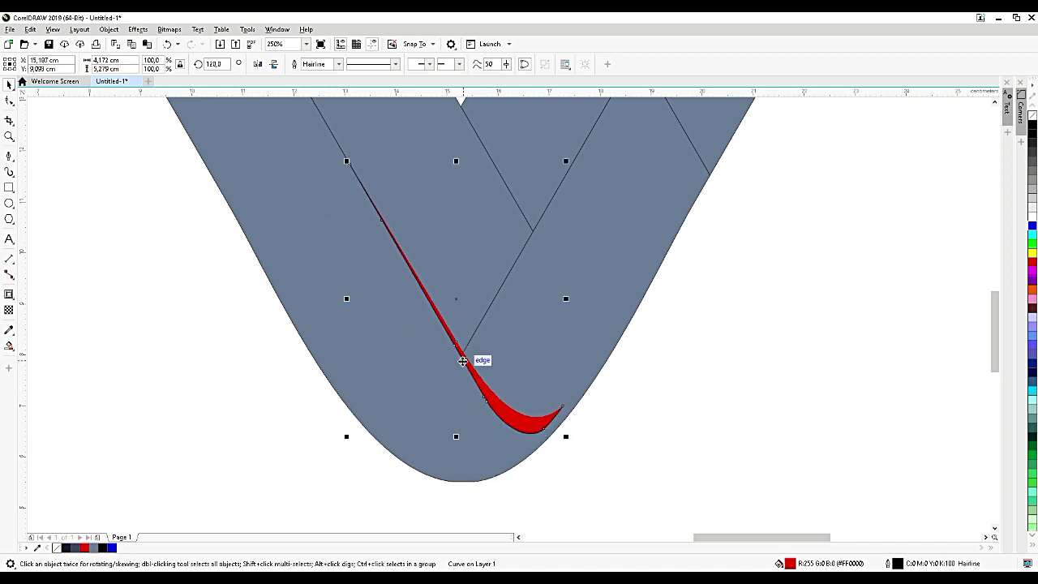
scroll(560, 457, up, 2)
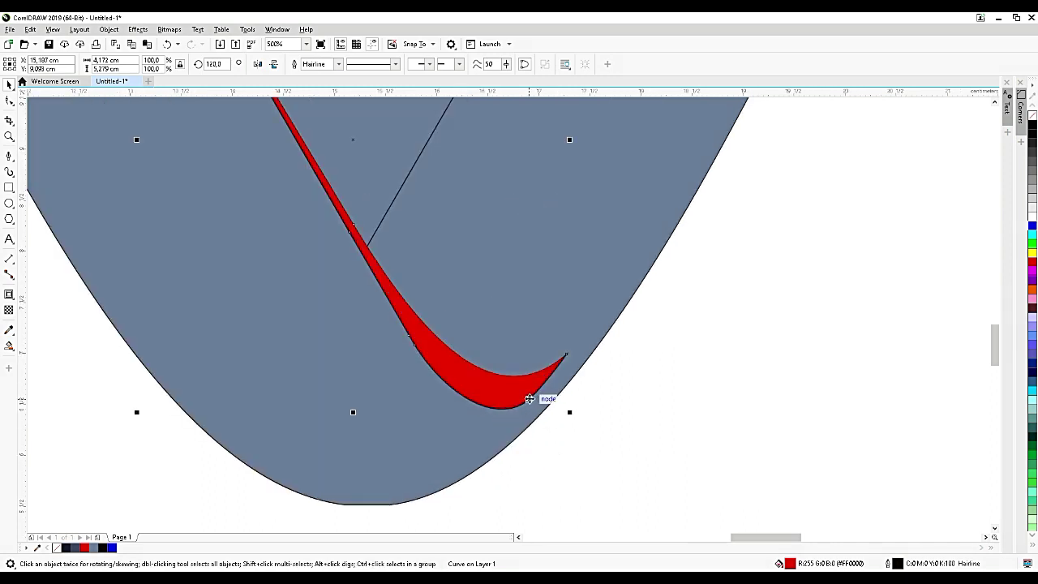
drag(528, 398, 544, 408)
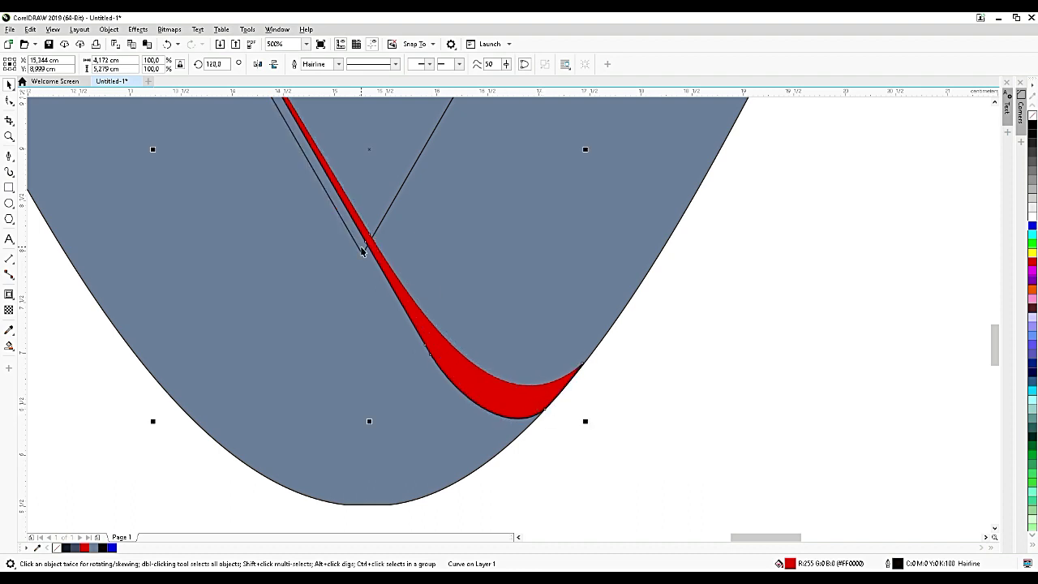
scroll(362, 251, up, 2)
drag(366, 237, 391, 227)
scroll(395, 227, down, 2)
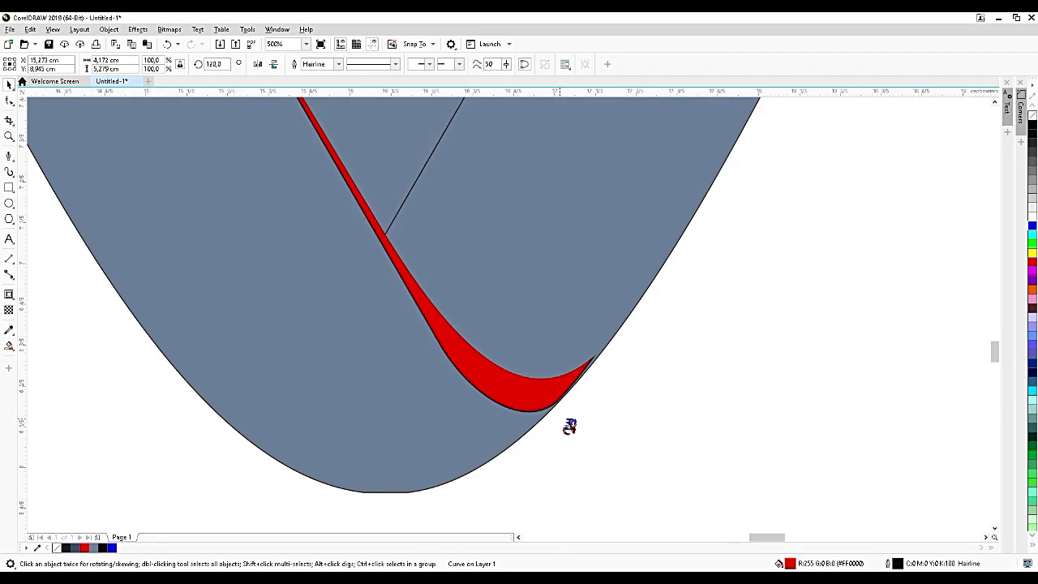
Fine-tune the rotated crescent's position so its straight part follows the inner V's left line and its tip meets the outer contour.
scroll(564, 419, up, 2)
drag(557, 393, 559, 389)
scroll(567, 396, down, 4)
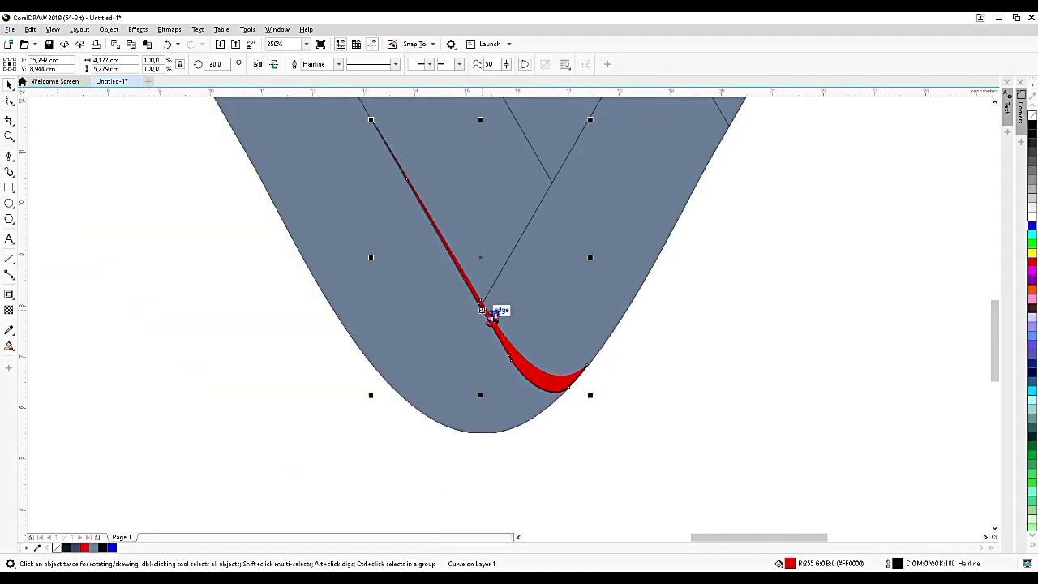
scroll(483, 310, up, 4)
drag(481, 311, 479, 300)
scroll(478, 298, up, 2)
scroll(480, 298, up, 2)
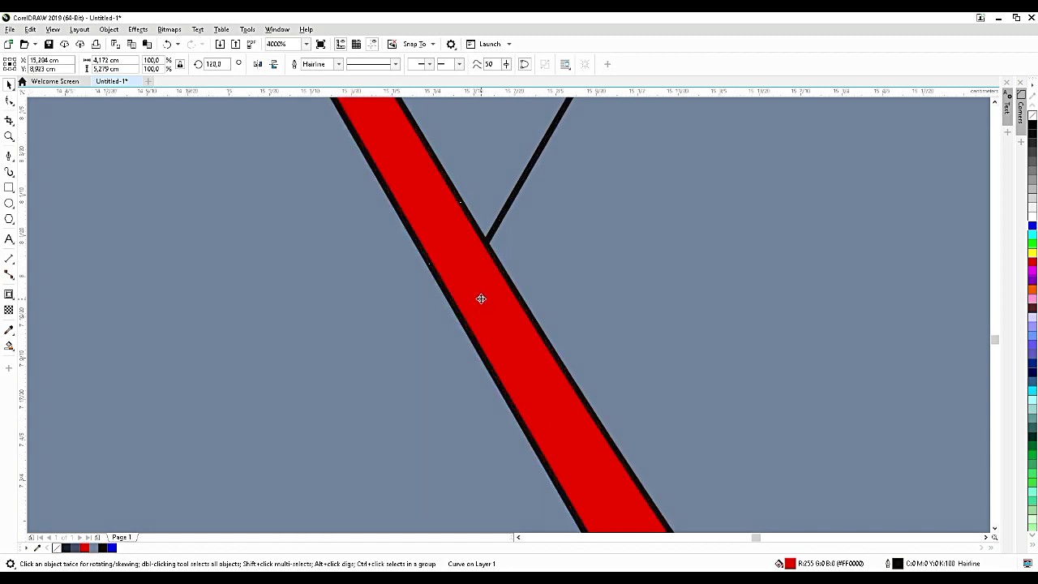
scroll(489, 289, down, 6)
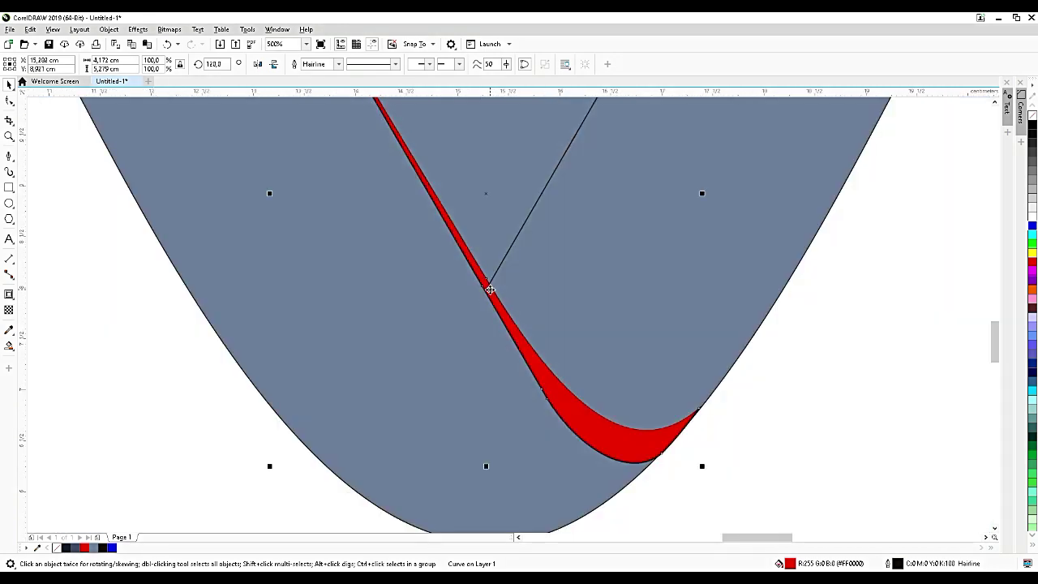
scroll(490, 289, down, 2)
click(636, 363)
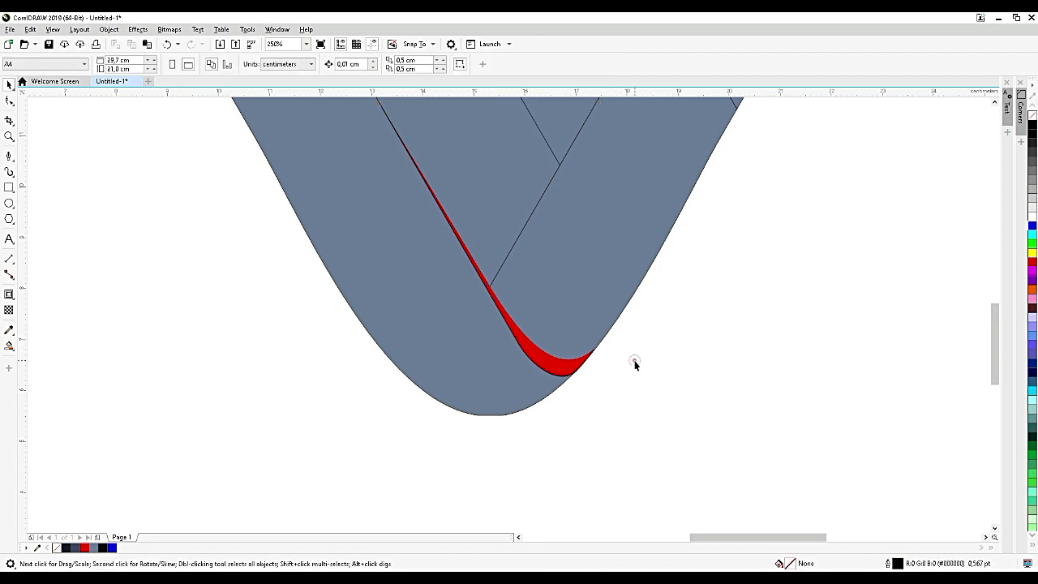
Adjust the node at the rotated crescent's pointed end so that it sits on the logo's outer right outline.
scroll(631, 363, down, 1)
scroll(630, 364, up, 5)
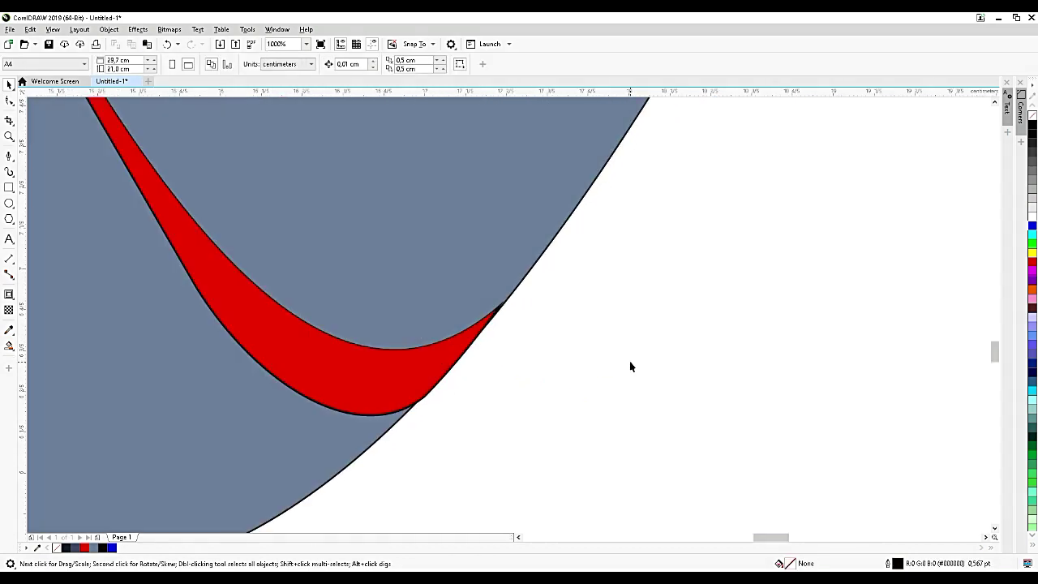
double_click(487, 322)
scroll(507, 307, up, 2)
drag(510, 301, 513, 302)
scroll(519, 306, down, 4)
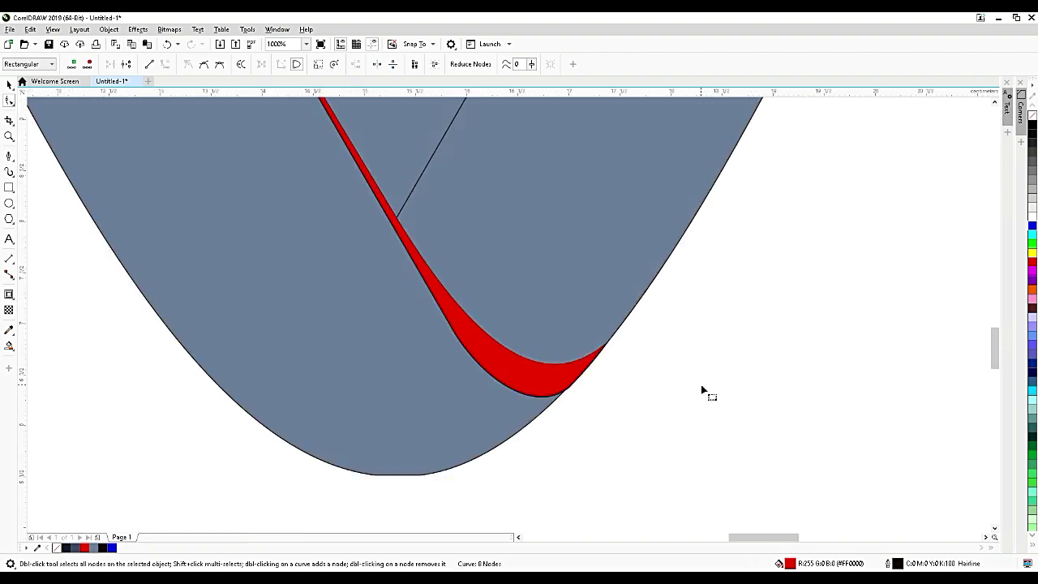
scroll(702, 389, down, 2)
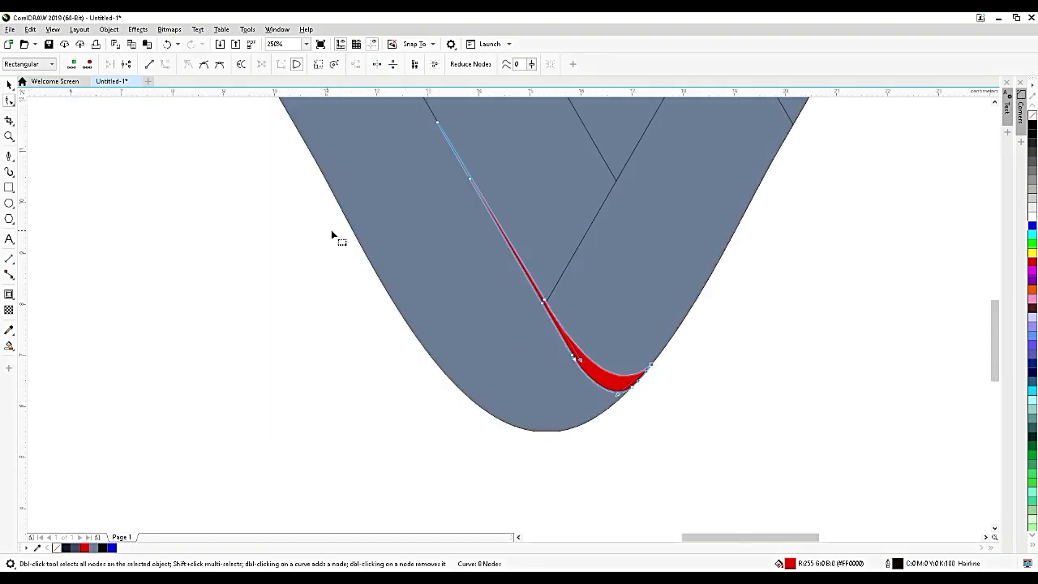
click(9, 83)
scroll(661, 397, down, 2)
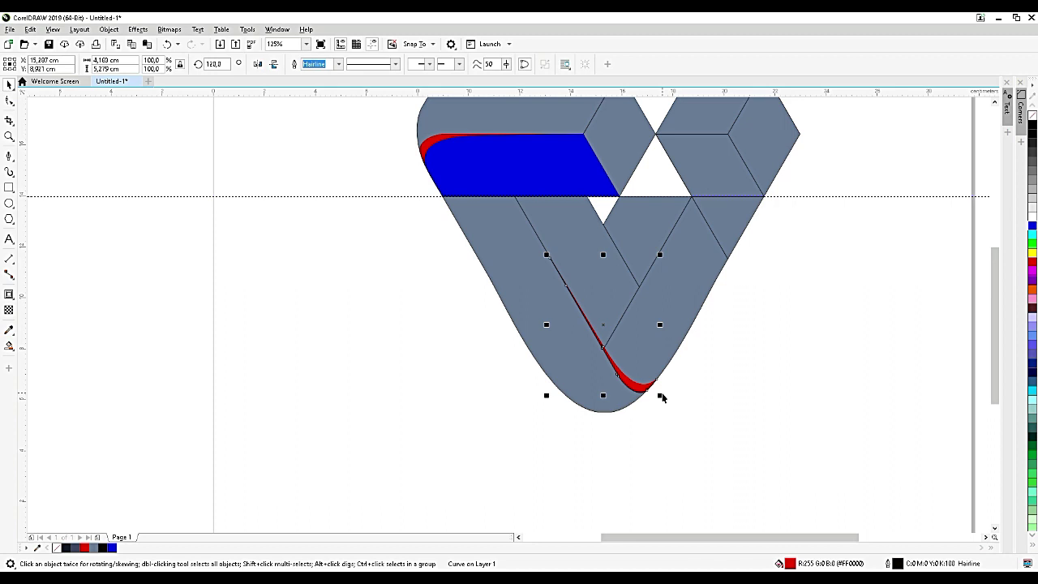
Fill the upper-left rounded grey panel with a horizontal linear gradient from black at the curved end to red at the right.
scroll(661, 397, down, 2)
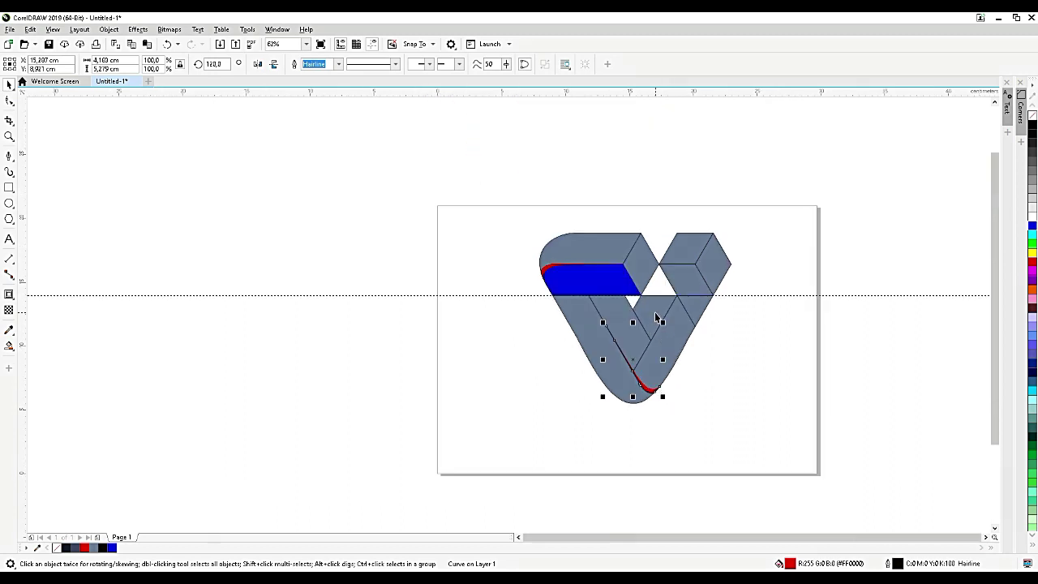
scroll(655, 317, up, 2)
click(549, 189)
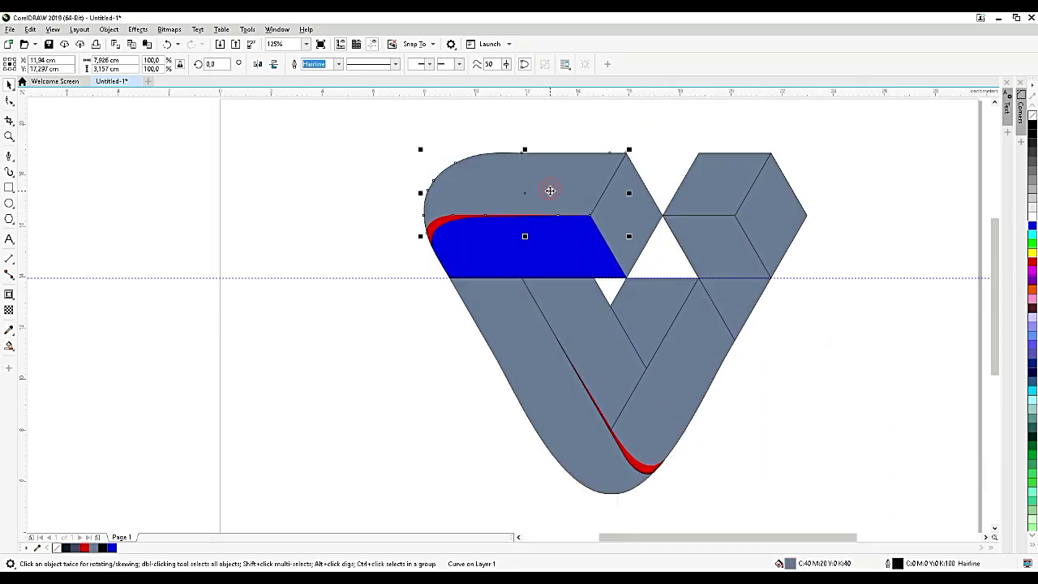
click(11, 347)
key(g)
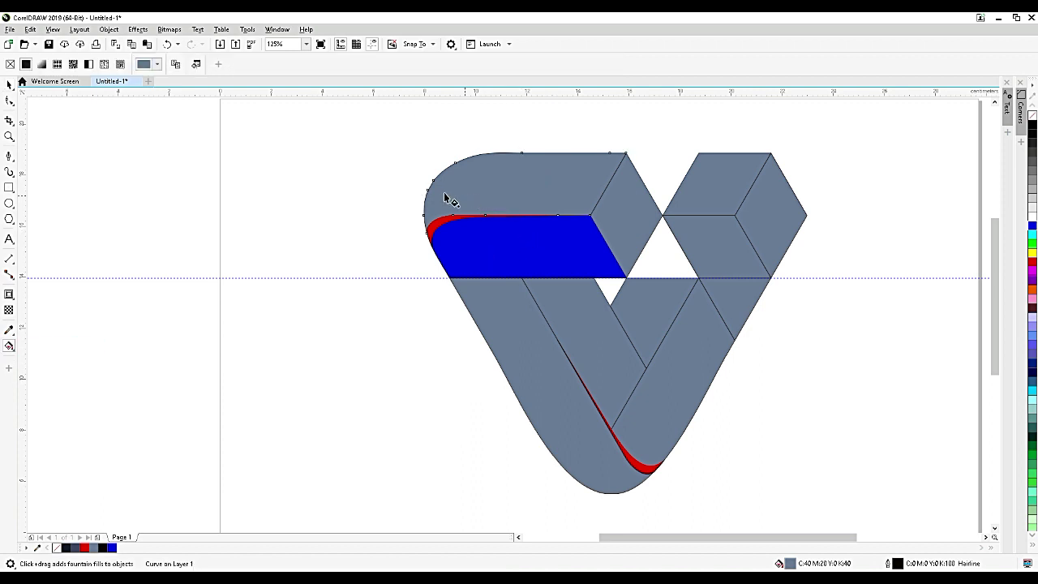
drag(439, 192, 649, 191)
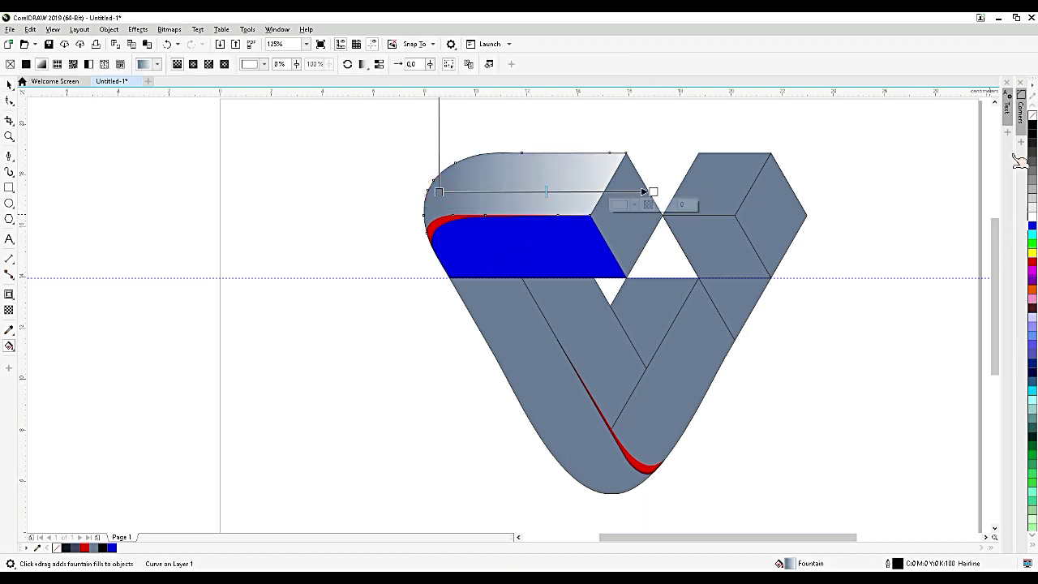
drag(1033, 123, 437, 191)
drag(1032, 261, 653, 191)
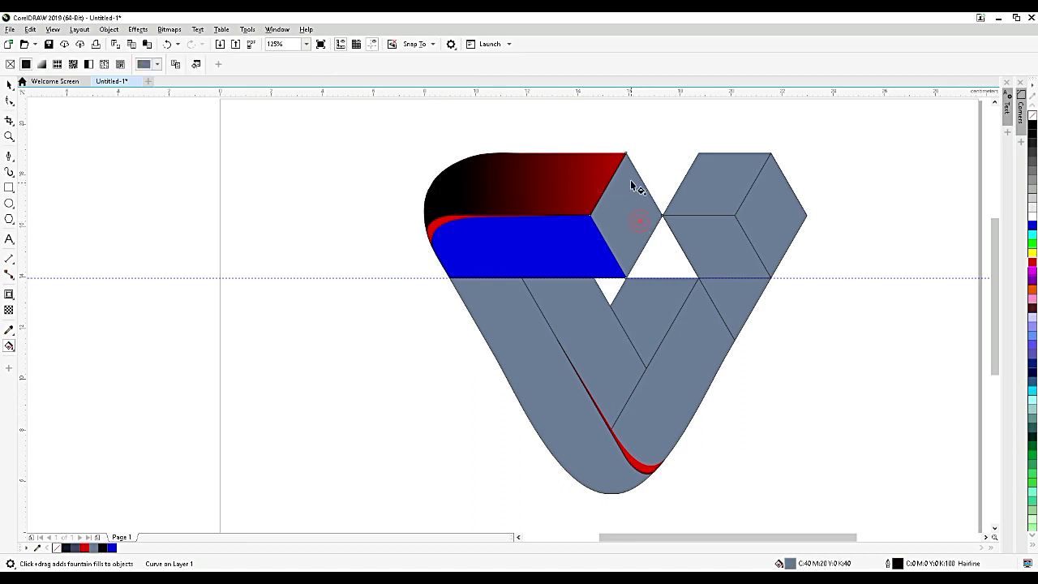
Fill the grey rhombus beside the rounded panel with a vertical gradient from black at the top to blue at the bottom.
drag(627, 169, 633, 264)
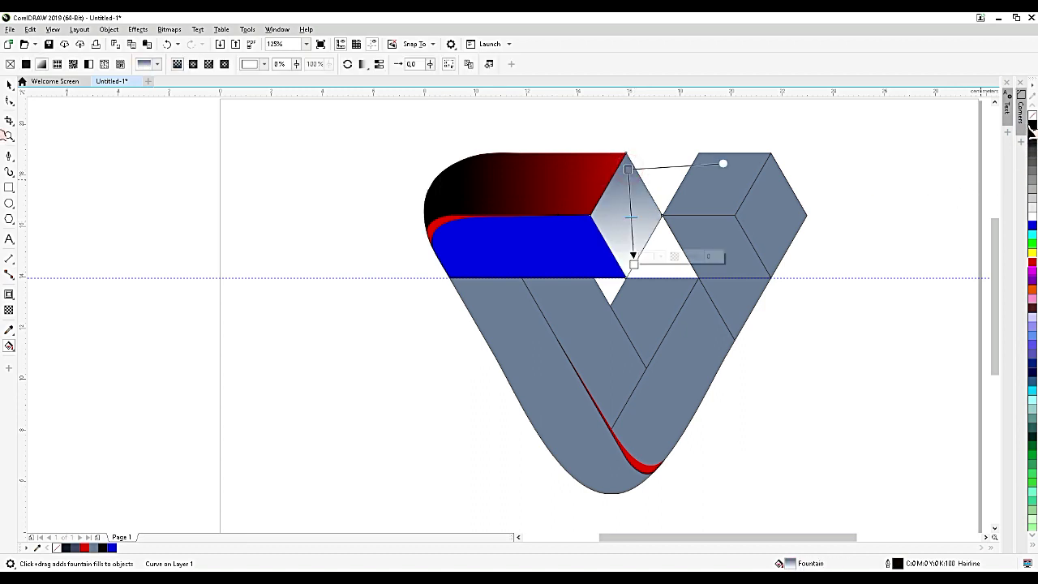
drag(1032, 125, 627, 169)
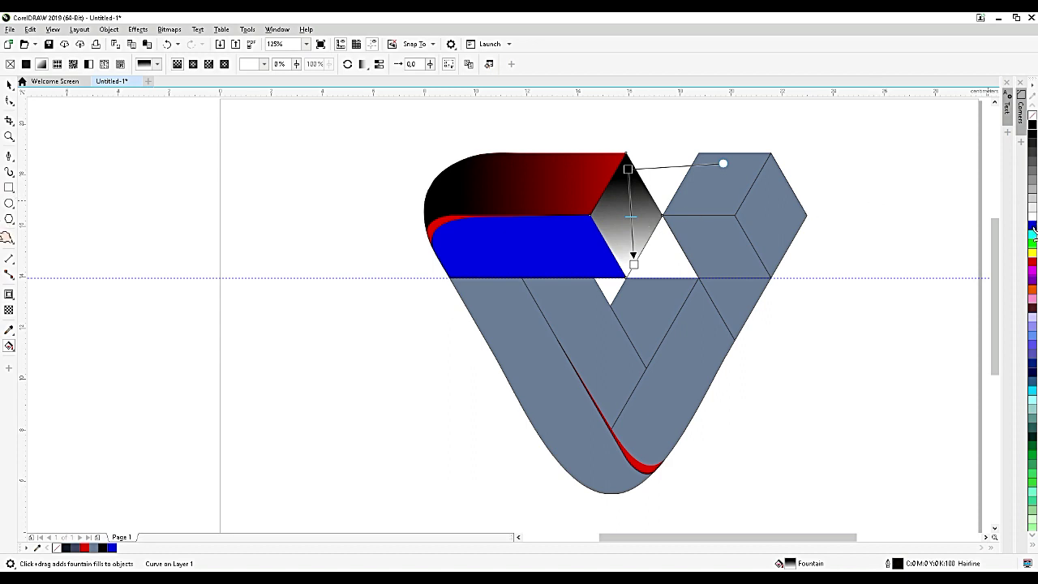
drag(1033, 231, 631, 262)
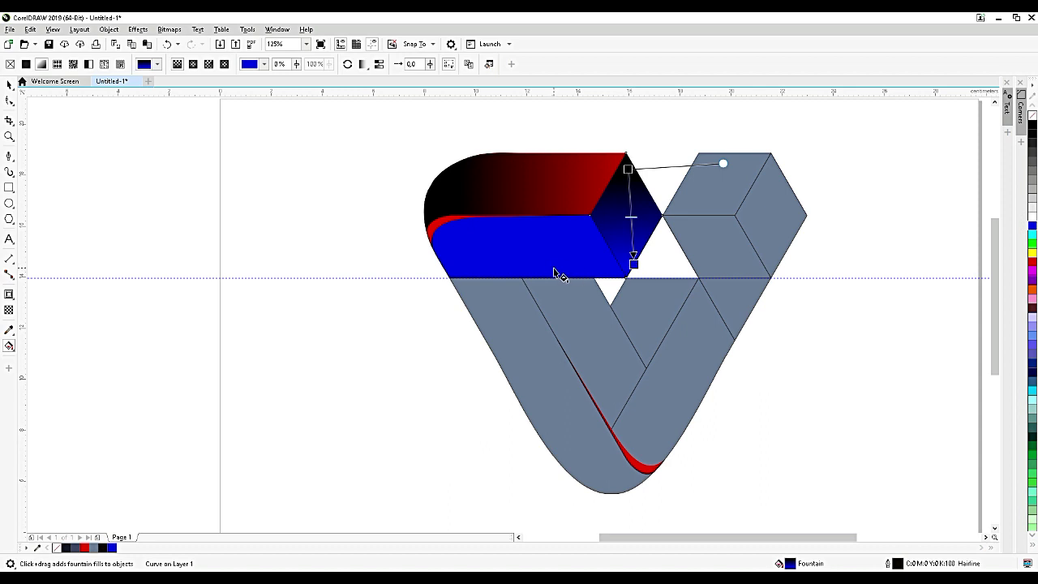
Give the upper-left red crescent a gradient from blue at its curved end to black, and shift the gradient slightly outward.
click(450, 229)
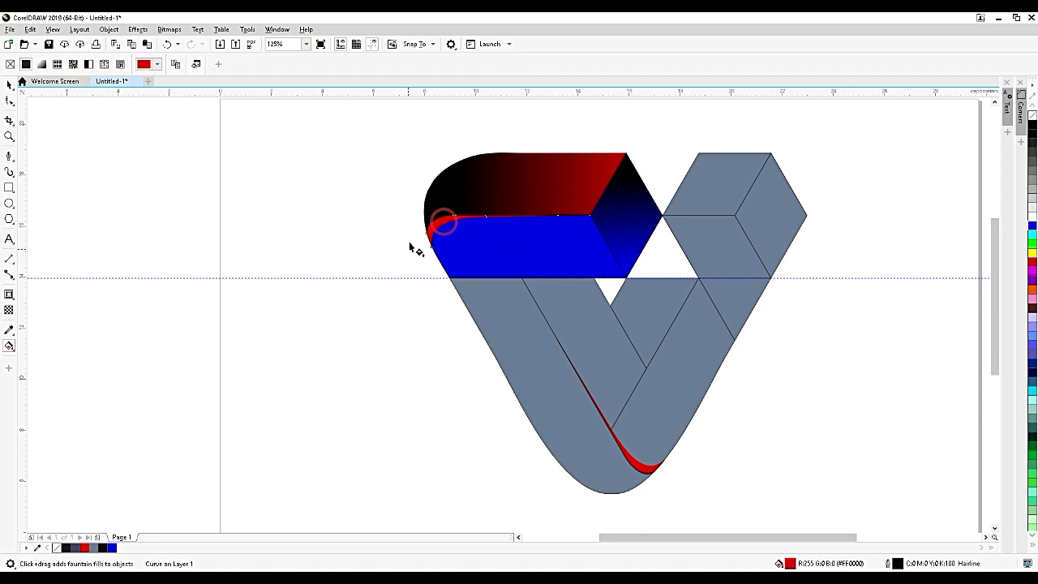
drag(427, 233, 639, 218)
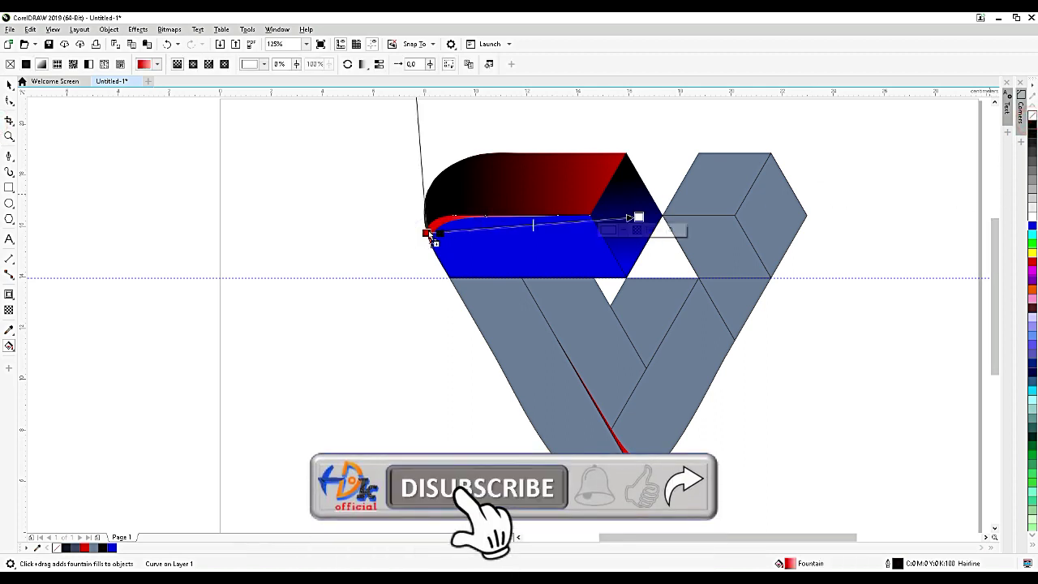
click(1032, 122)
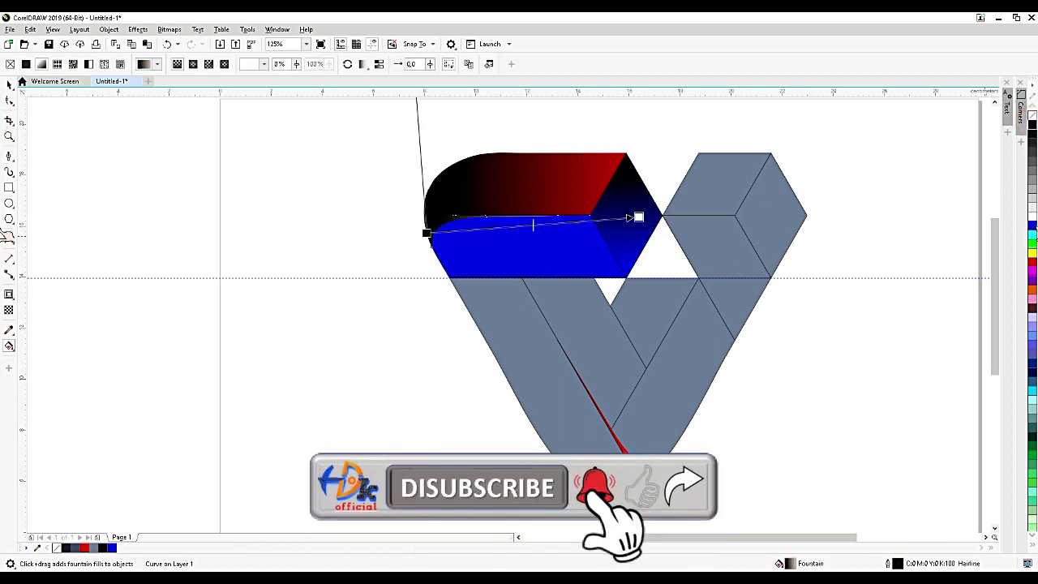
click(639, 218)
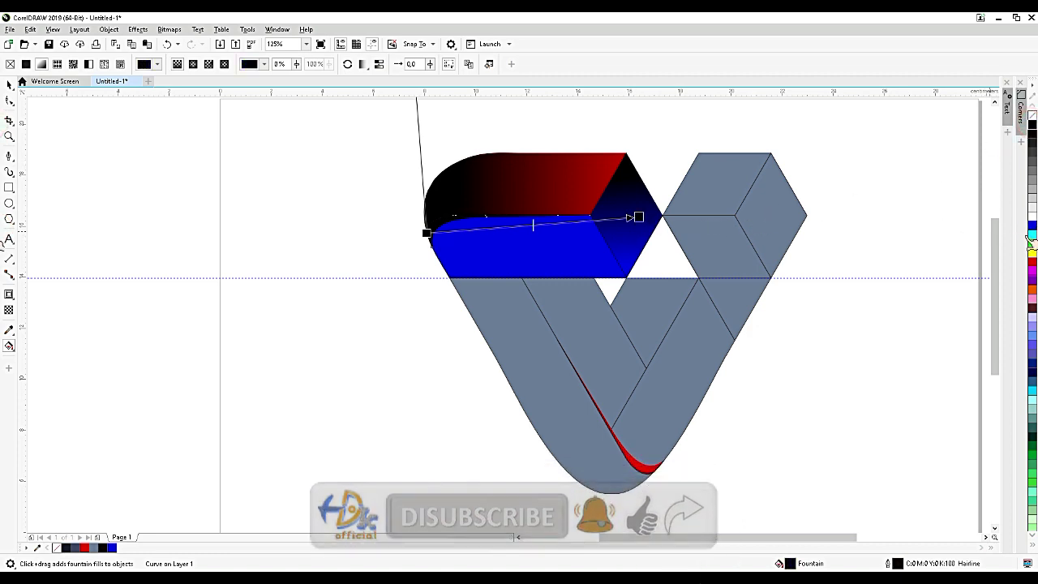
click(487, 235)
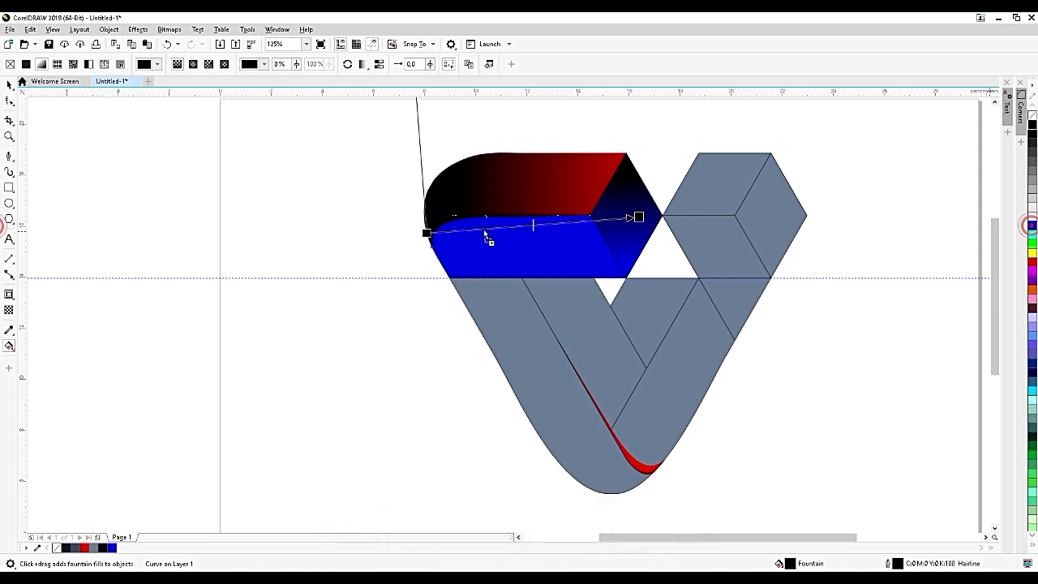
click(426, 234)
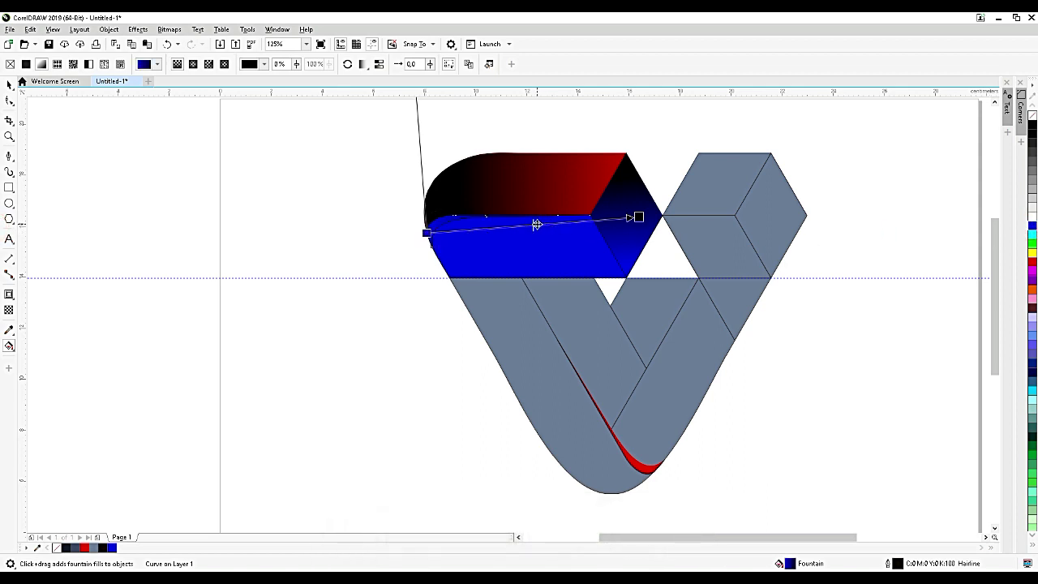
drag(536, 225, 513, 229)
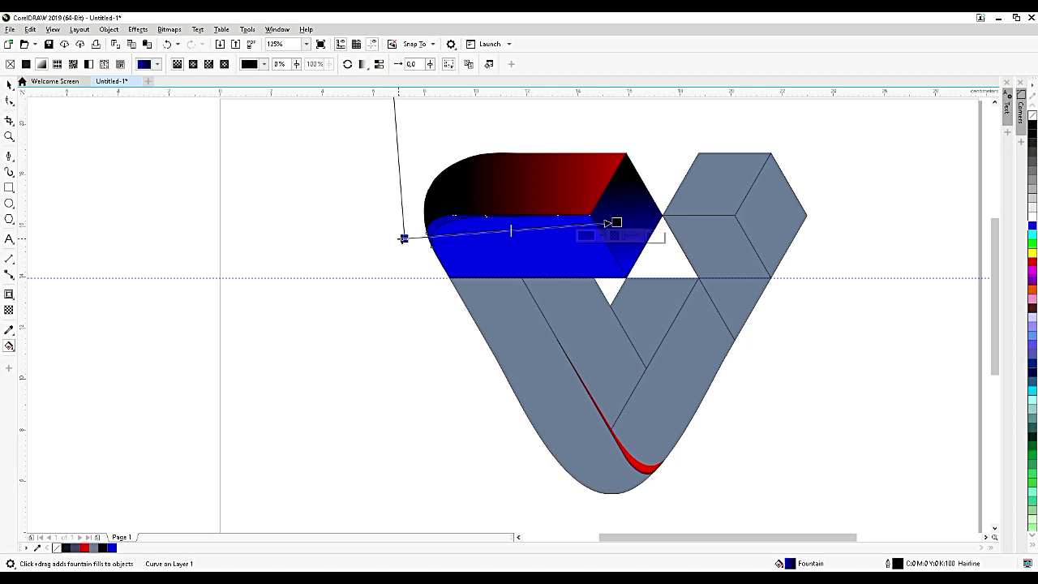
drag(404, 238, 418, 236)
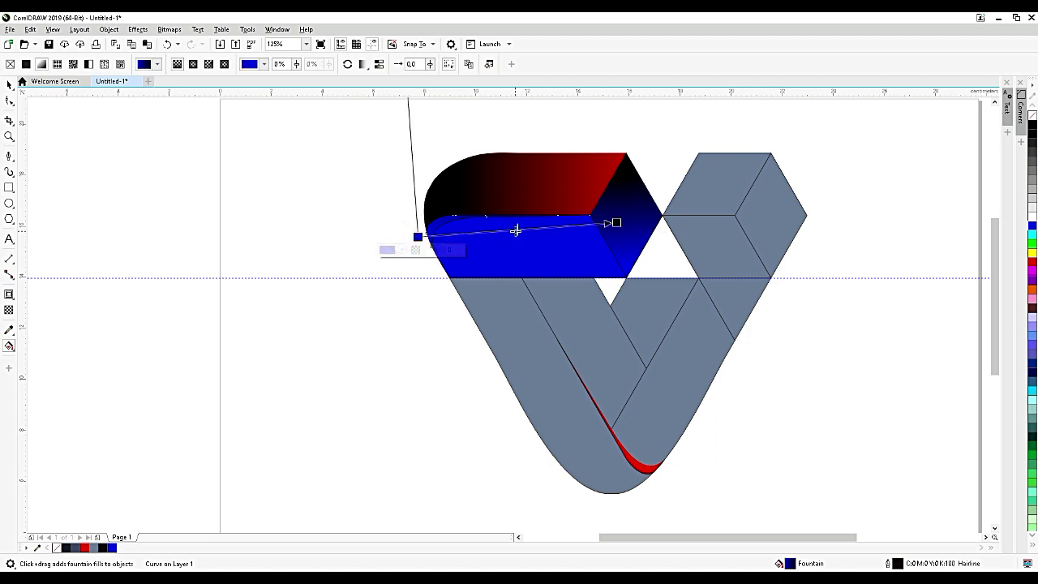
Fill the solid blue panel with a linear gradient from black at its rounded end to red at the lower-right corner.
click(514, 258)
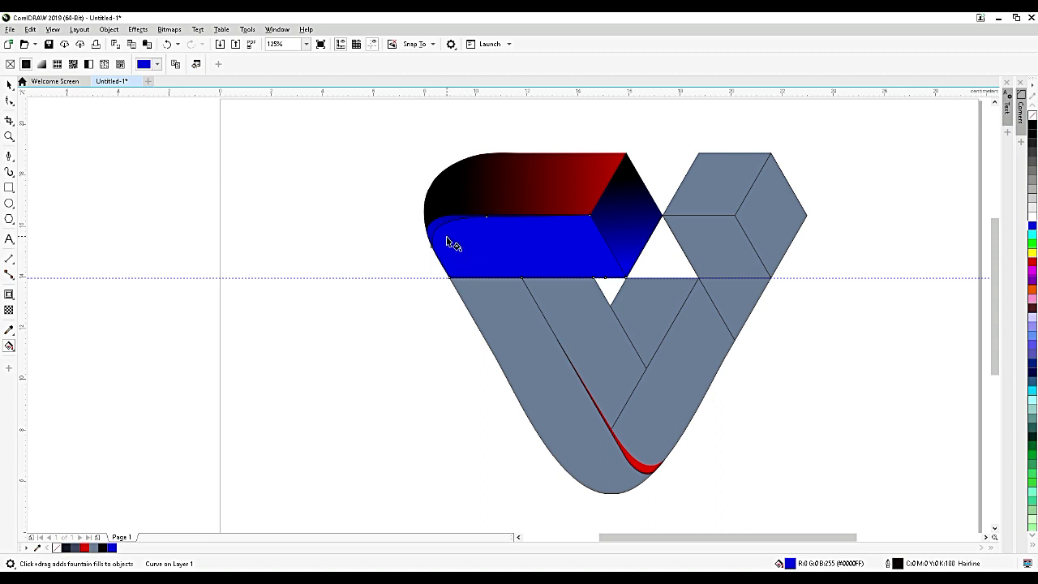
drag(446, 236, 639, 283)
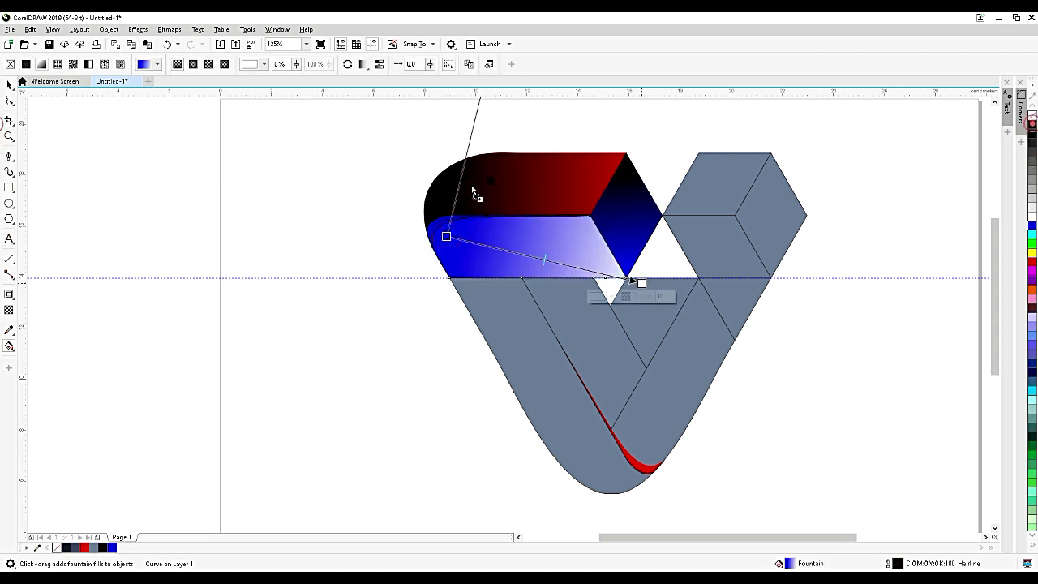
drag(474, 193, 447, 236)
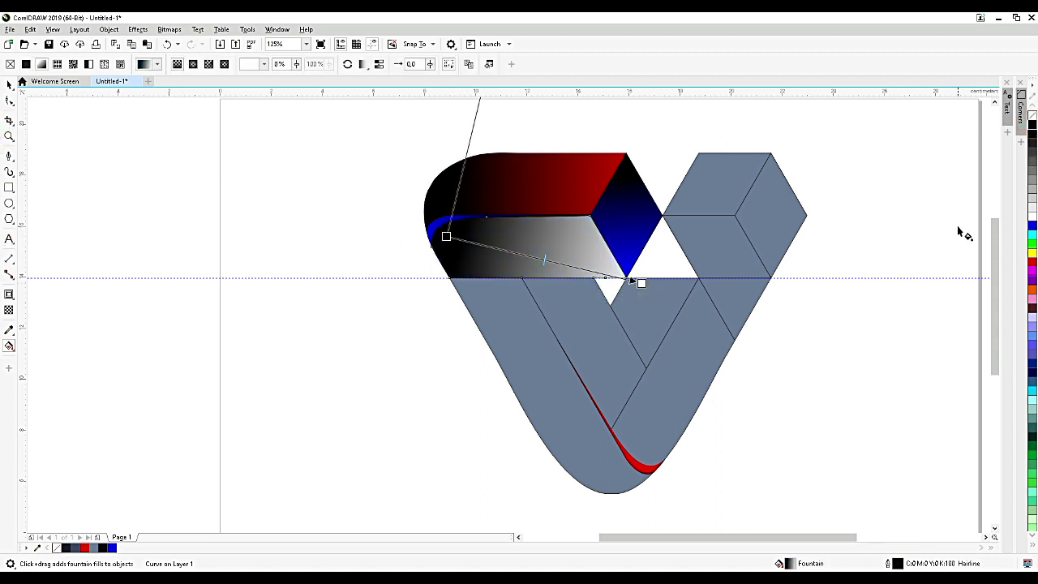
drag(1031, 225, 641, 282)
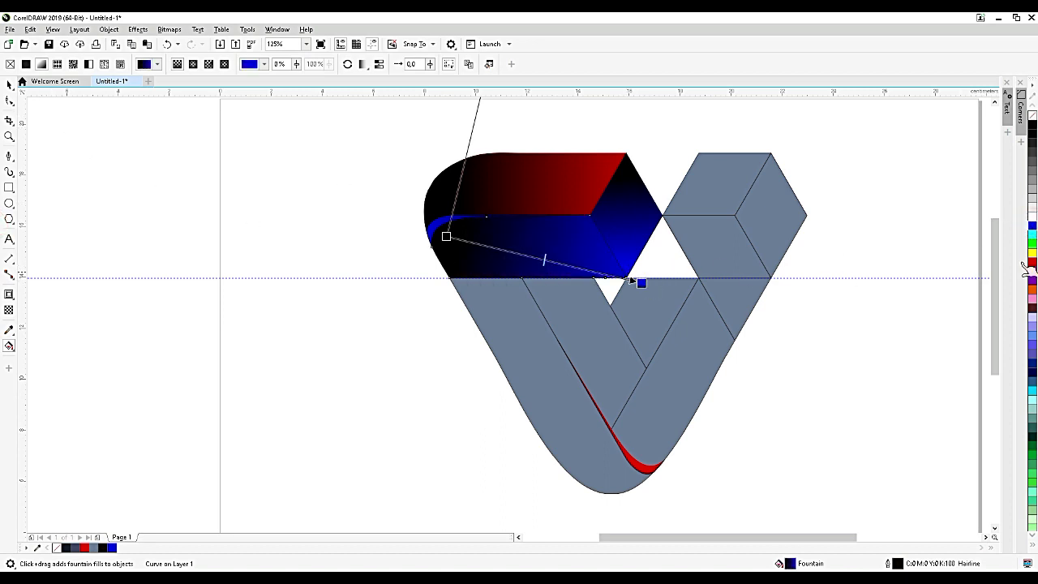
drag(1031, 261, 640, 282)
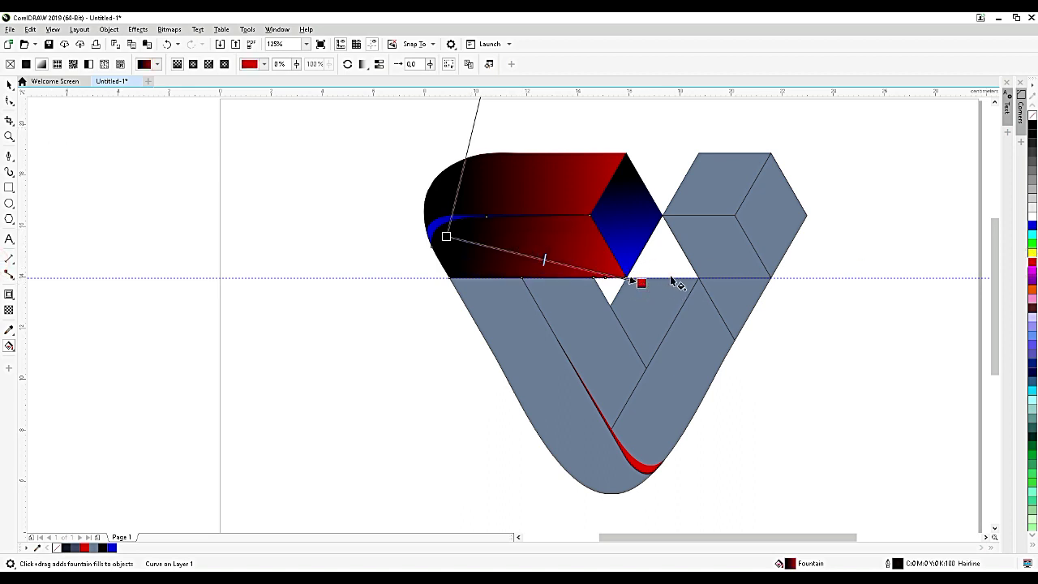
Shorten the lower panel's gradient so red fills its right half, and move the black start beyond the rounded edge.
click(633, 280)
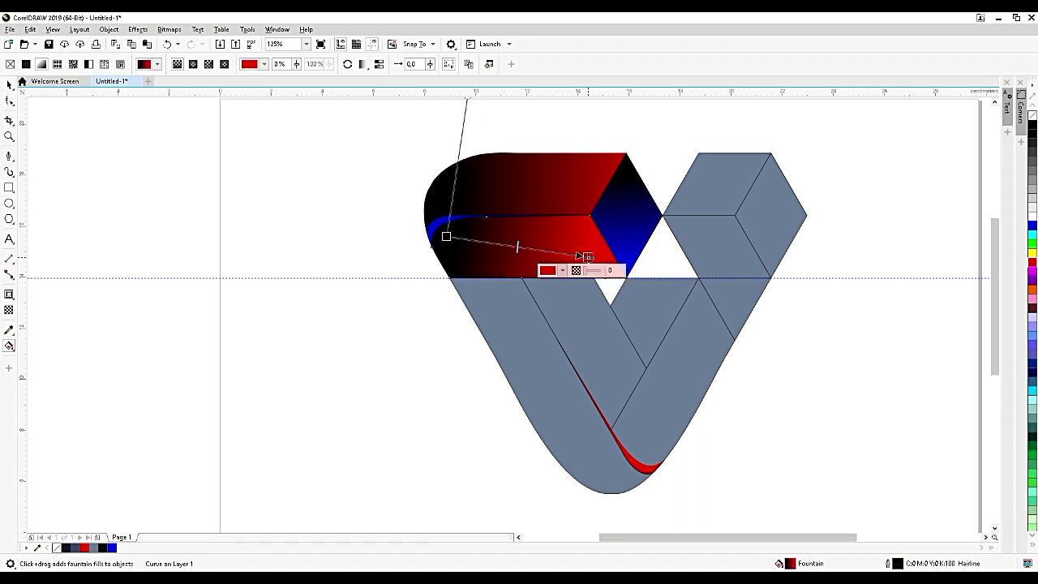
mouse_move(633, 279)
mouse_down()
mouse_move(623, 257)
mouse_move(545, 254)
mouse_up()
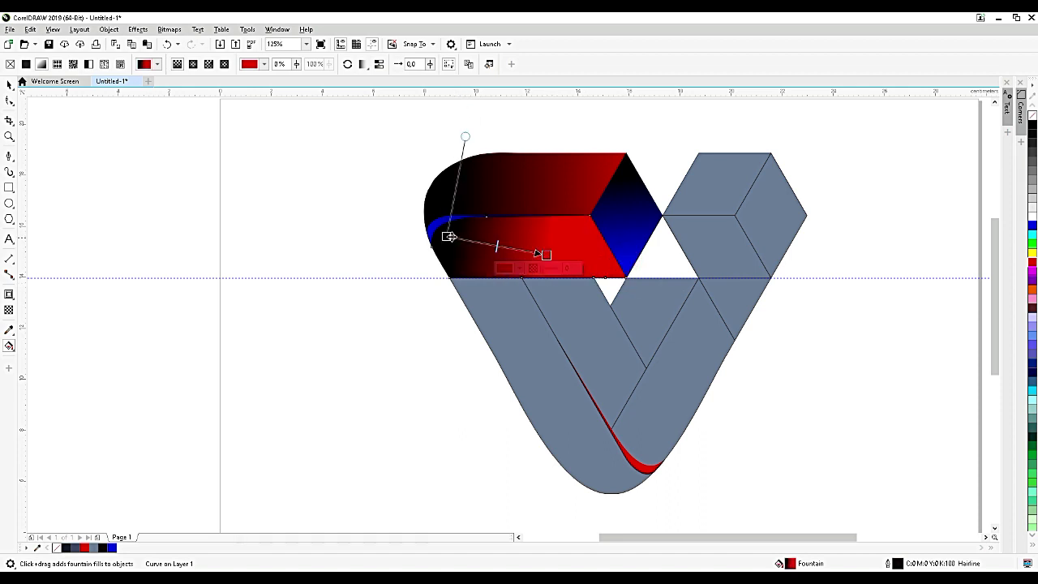
drag(445, 236, 405, 235)
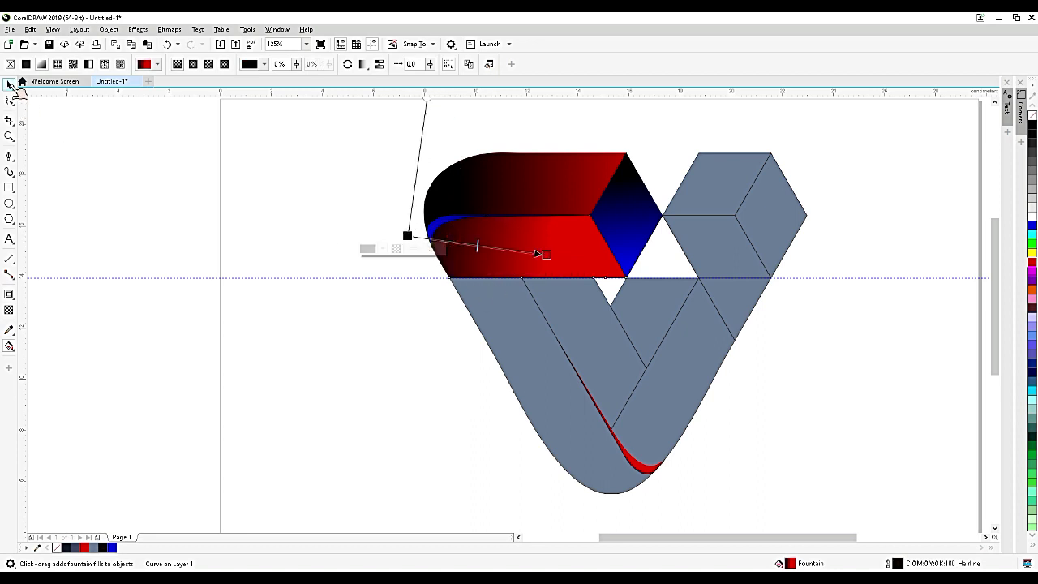
Weld the gradient-filled lower panel to the large grey V-shaped band beneath it.
click(9, 84)
shift+click(486, 298)
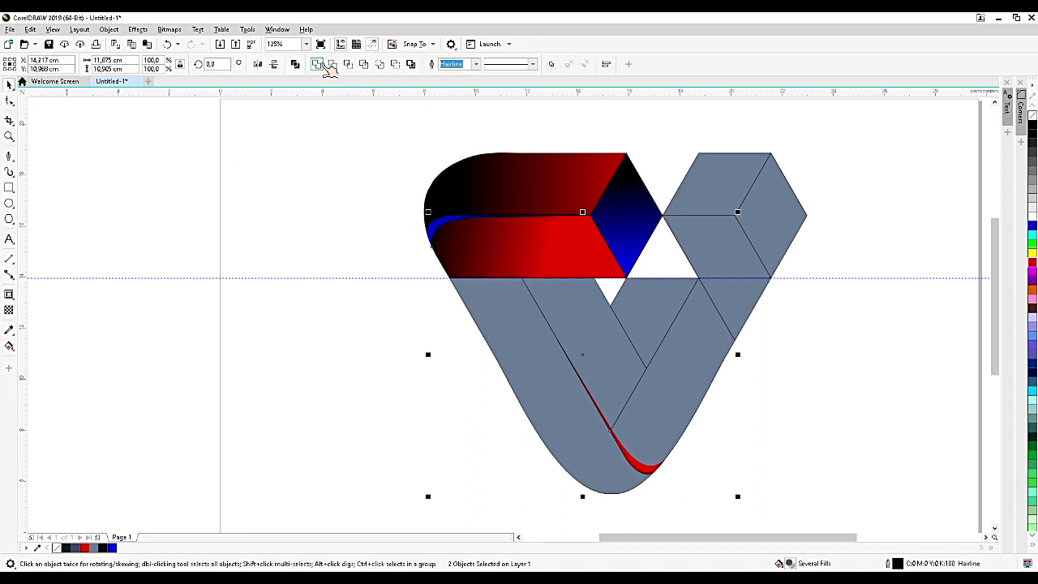
click(317, 64)
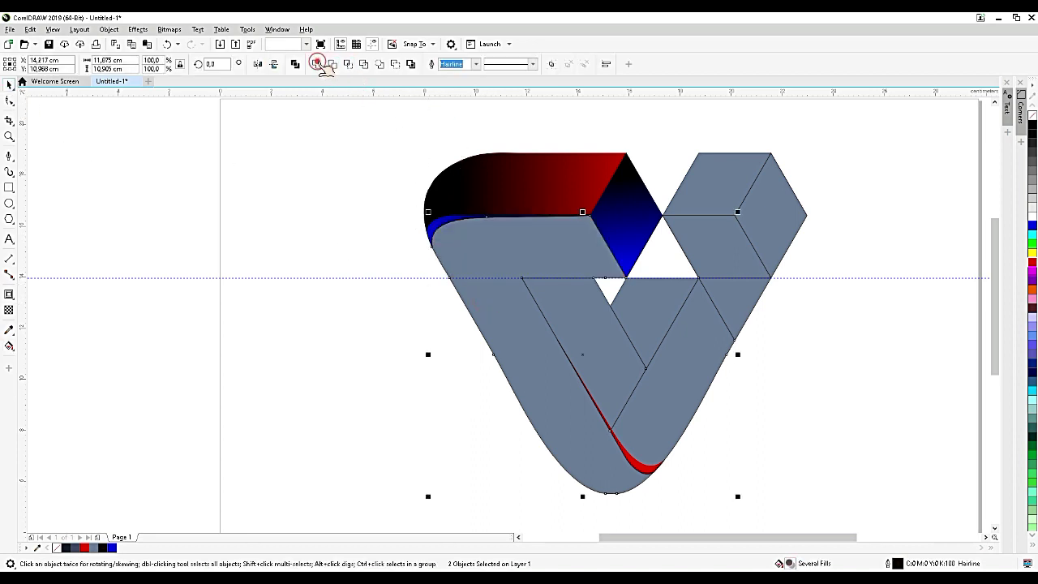
Fill the welded band with a linear gradient from black at the bottom curve to red at the upper-left corner.
click(9, 346)
click(51, 346)
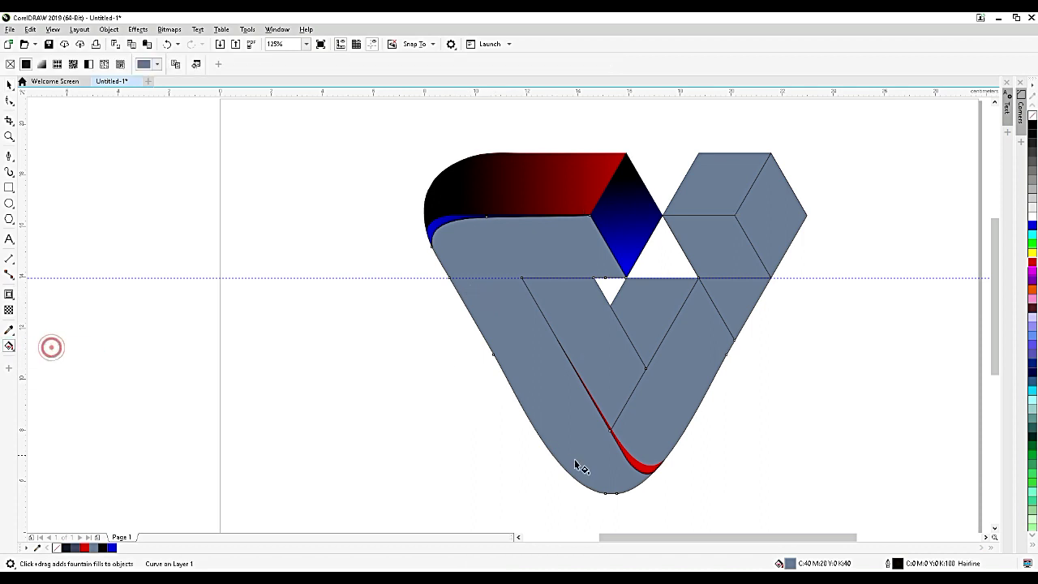
drag(609, 476, 496, 226)
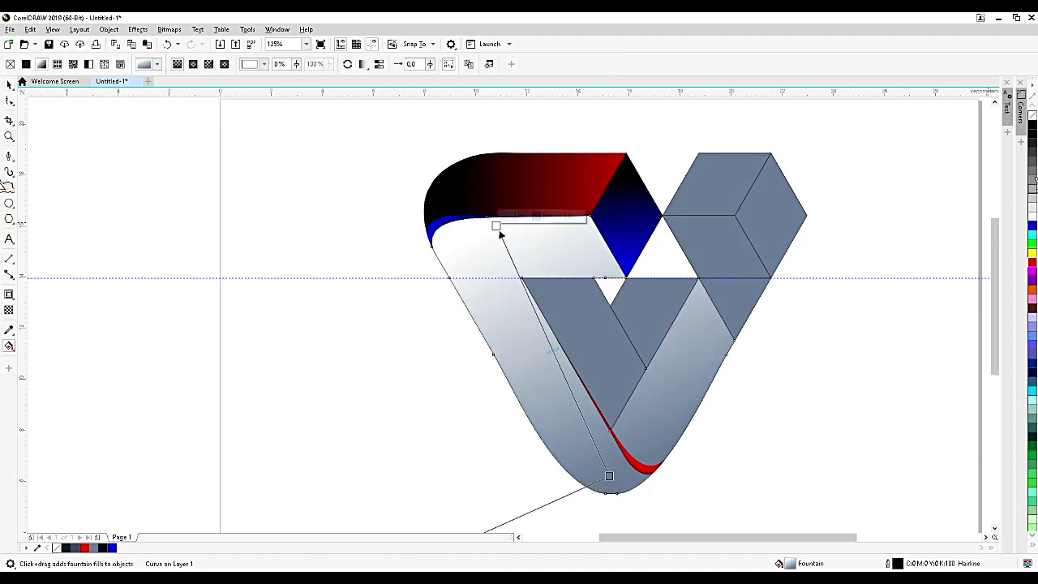
drag(1032, 130, 609, 476)
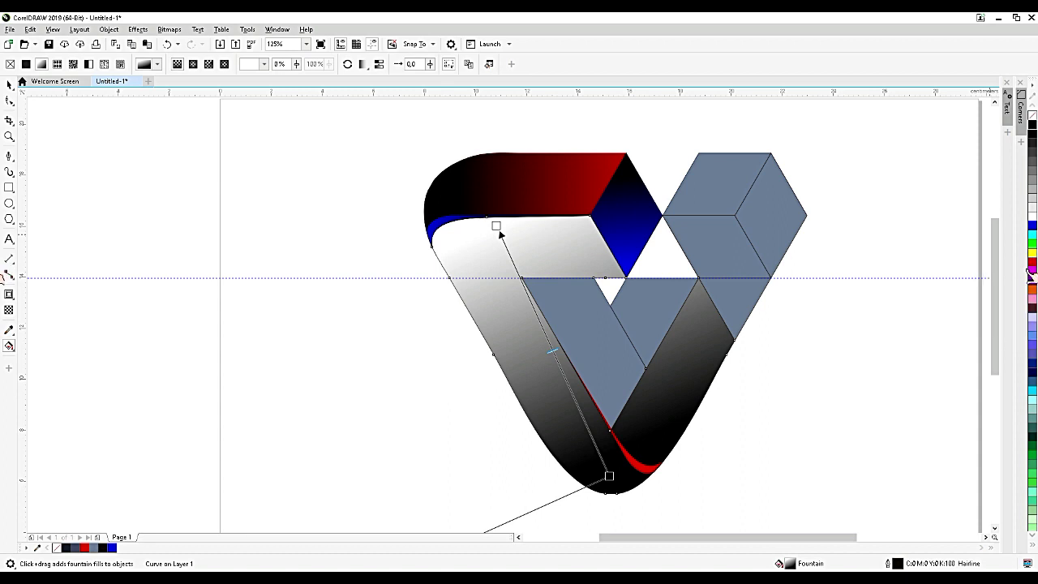
drag(1032, 262, 496, 227)
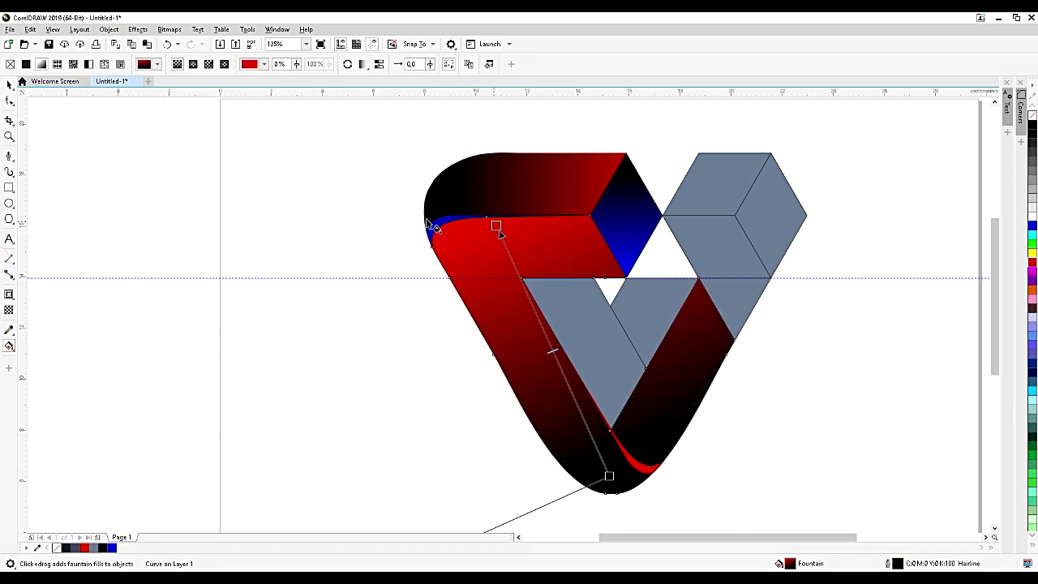
Trim the welded band with the lower red crescent and break the result apart so its left and right arms are separate shapes.
click(13, 88)
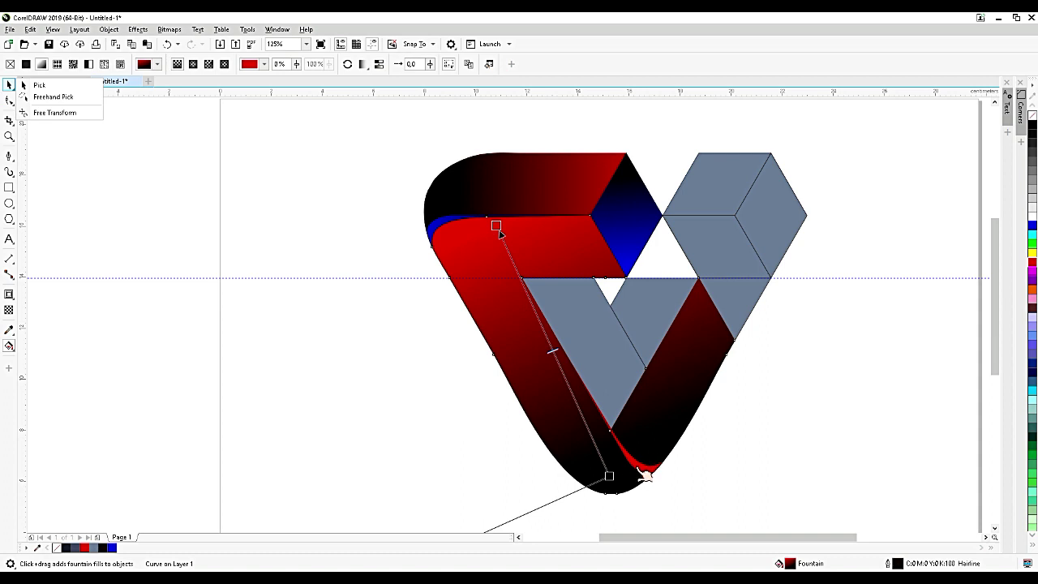
click(39, 85)
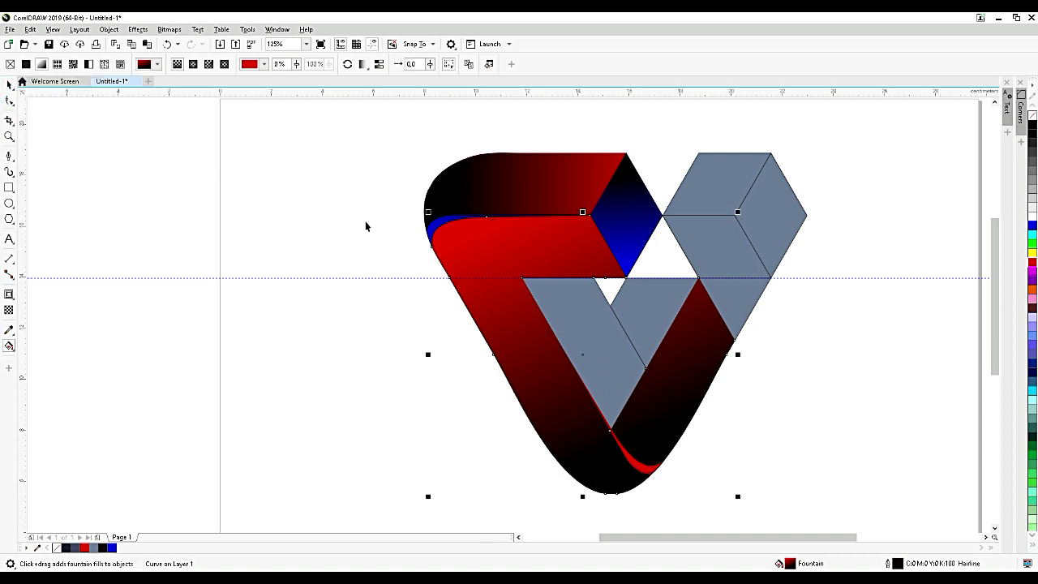
click(646, 474)
shift+click(690, 378)
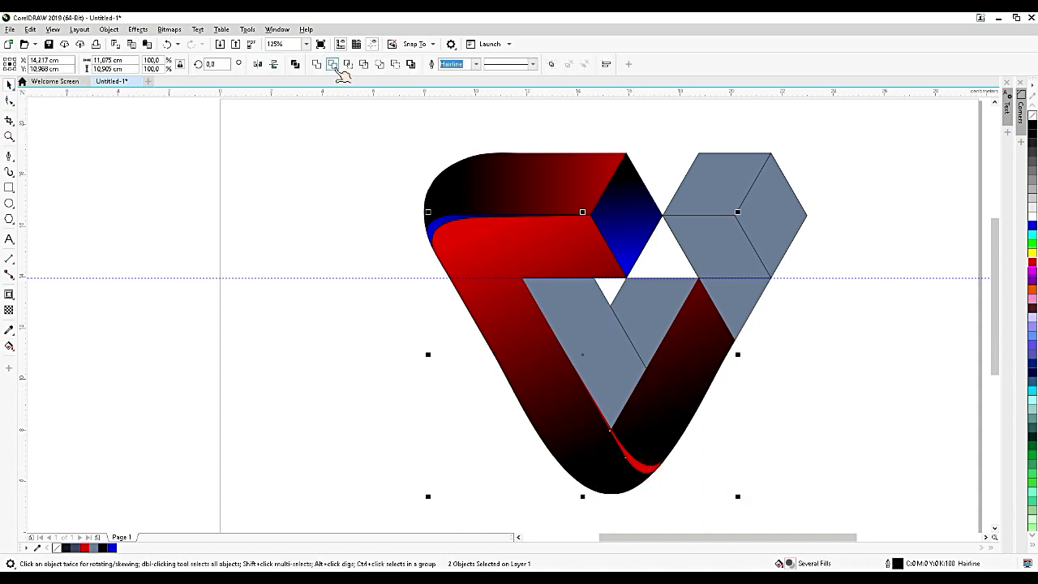
click(718, 429)
right_click(697, 405)
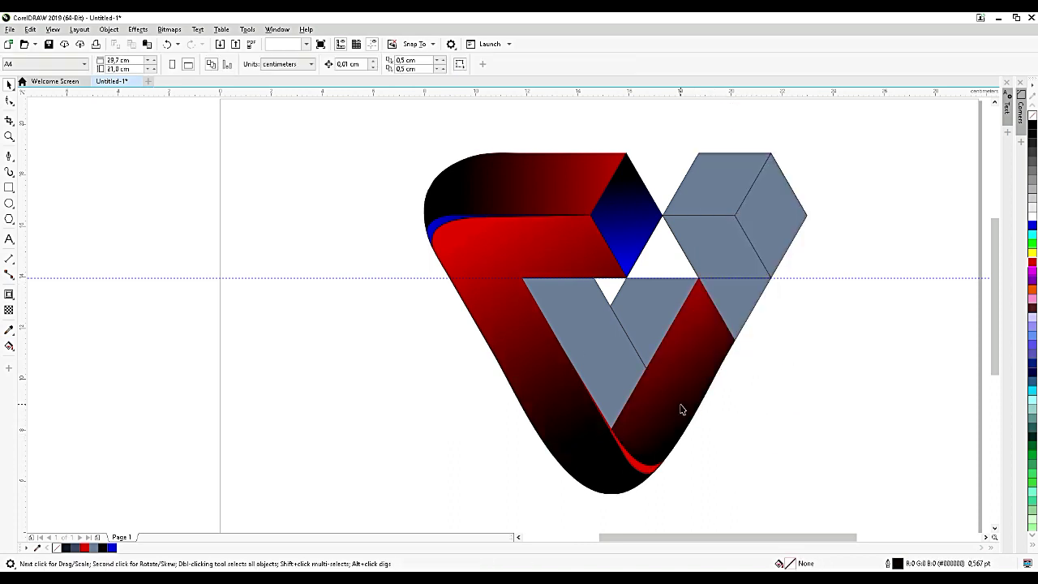
click(679, 405)
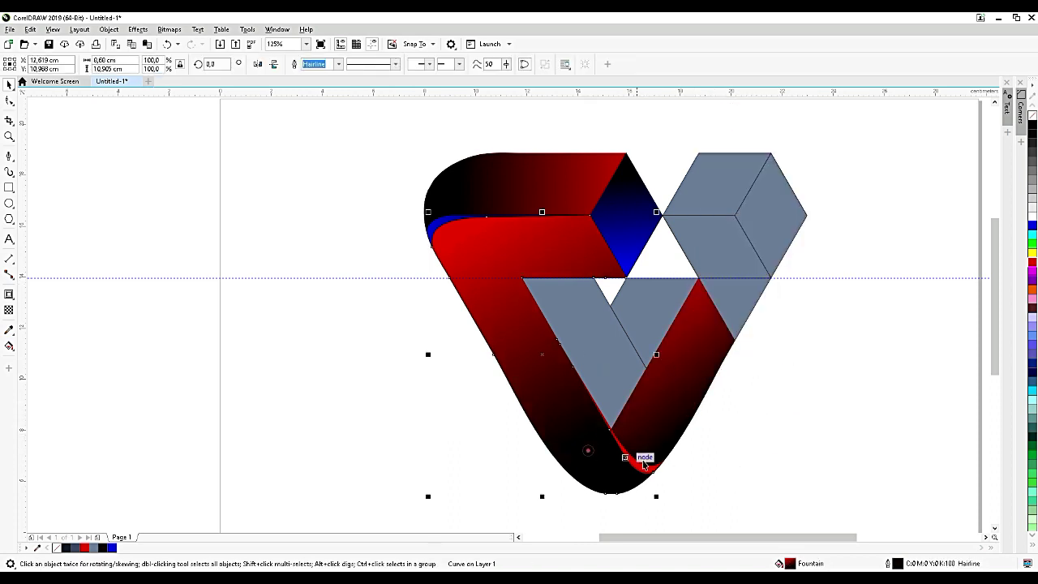
Fill the lower red crescent with a linear gradient from blue just past its bottom edge to black at the upper left.
click(744, 432)
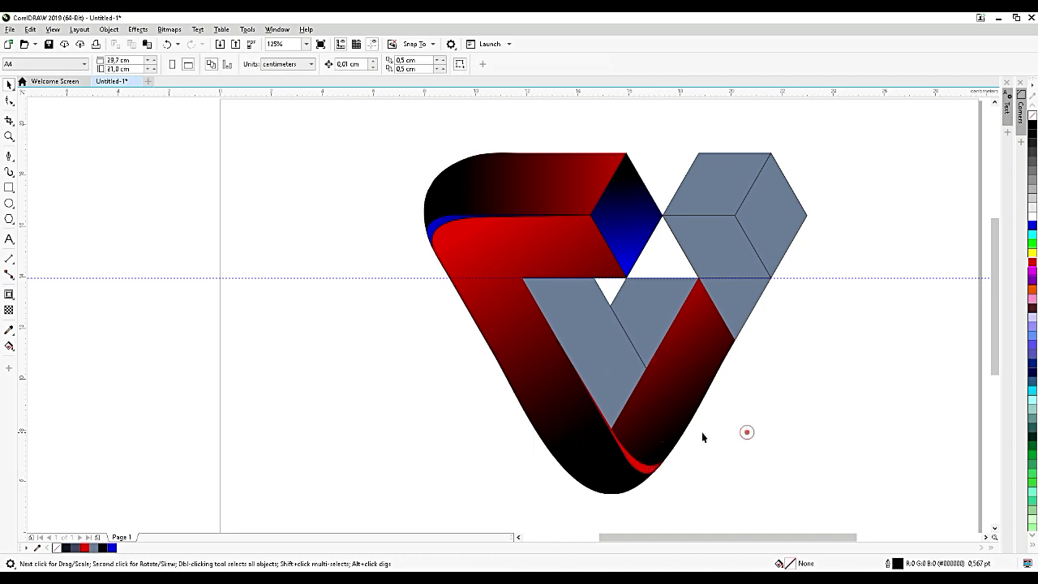
click(676, 430)
click(651, 470)
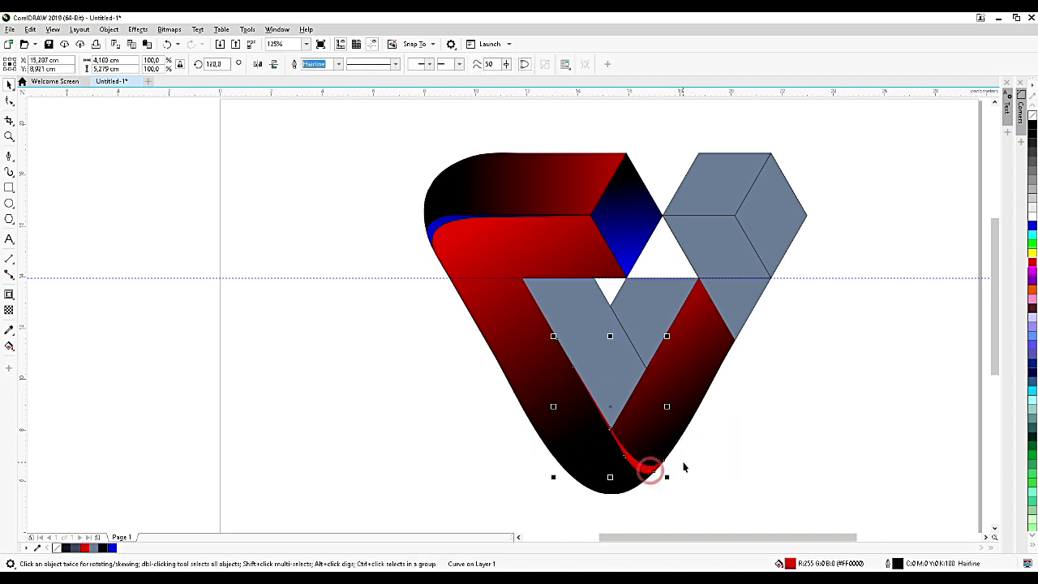
click(9, 345)
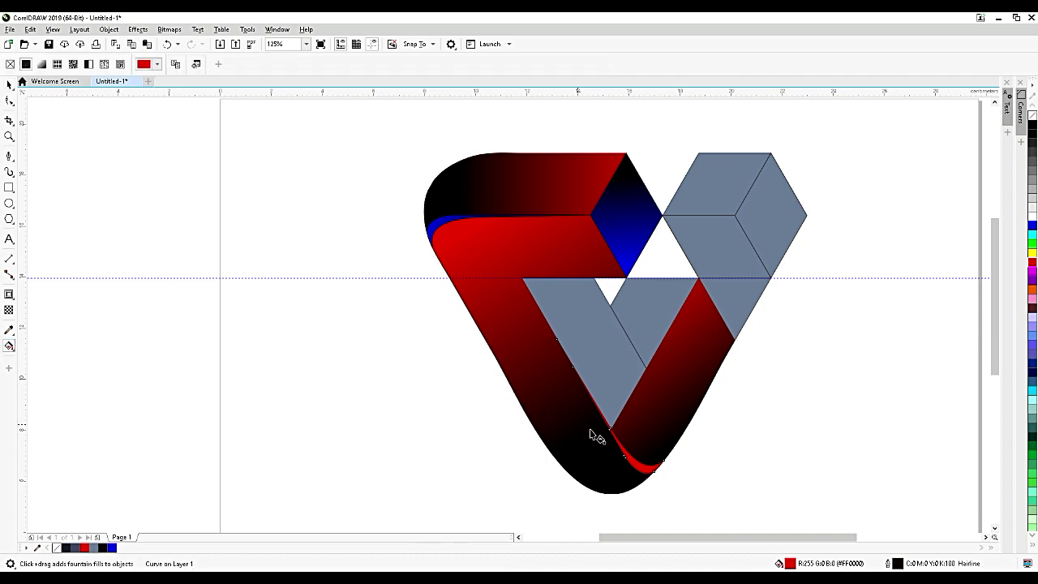
drag(646, 470, 541, 303)
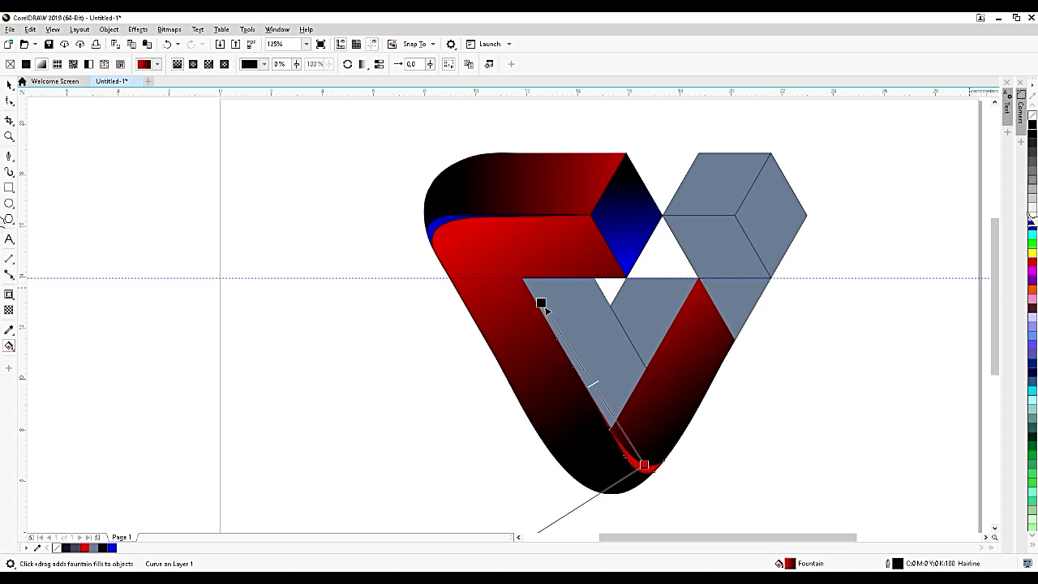
drag(1032, 224, 643, 465)
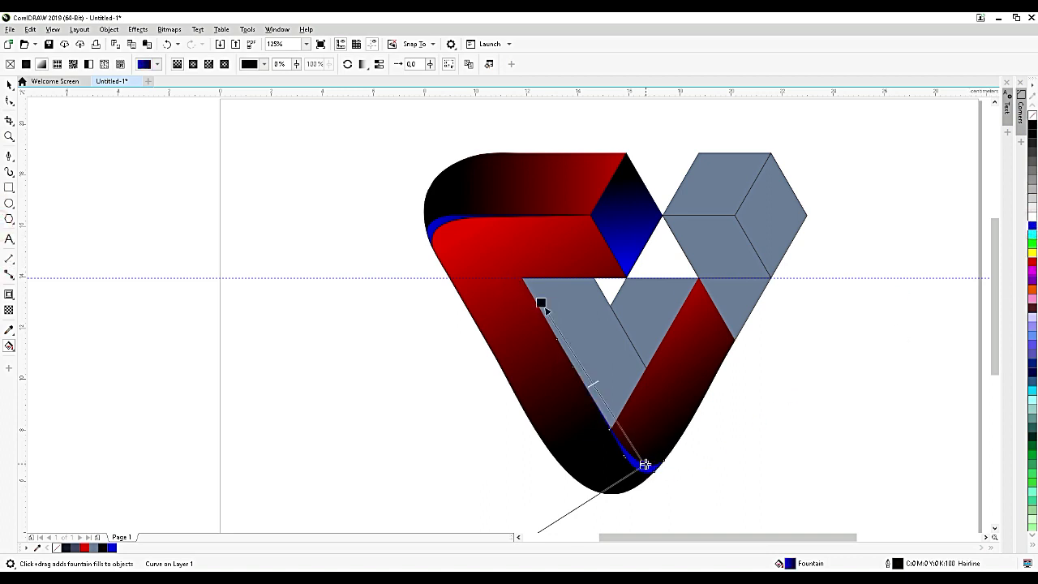
drag(540, 303, 558, 331)
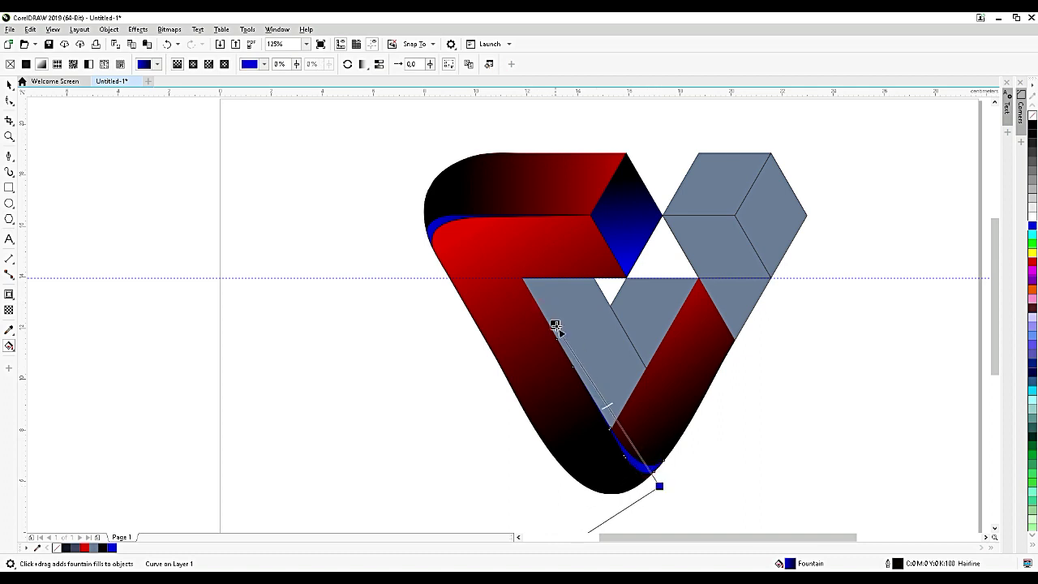
Fill the left inner grey panel with a linear gradient from black well above its top edge to blue at its lower end.
click(597, 347)
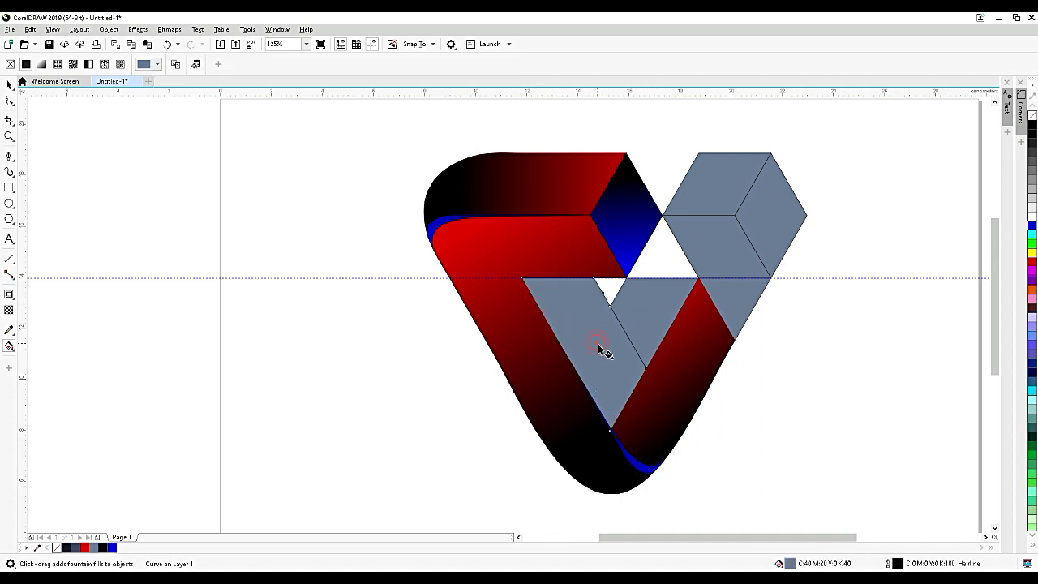
drag(564, 269, 641, 407)
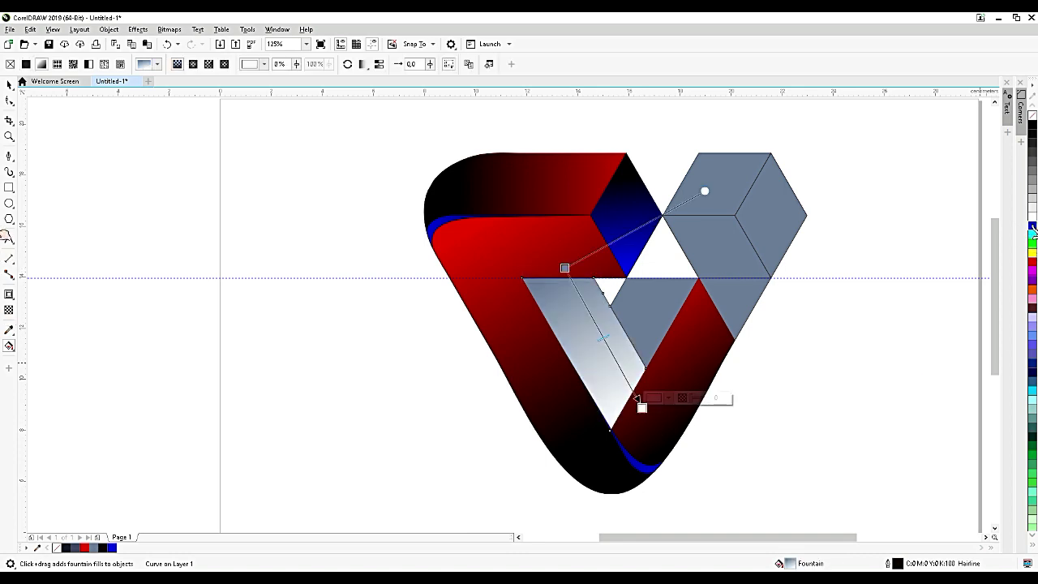
drag(1032, 227, 641, 407)
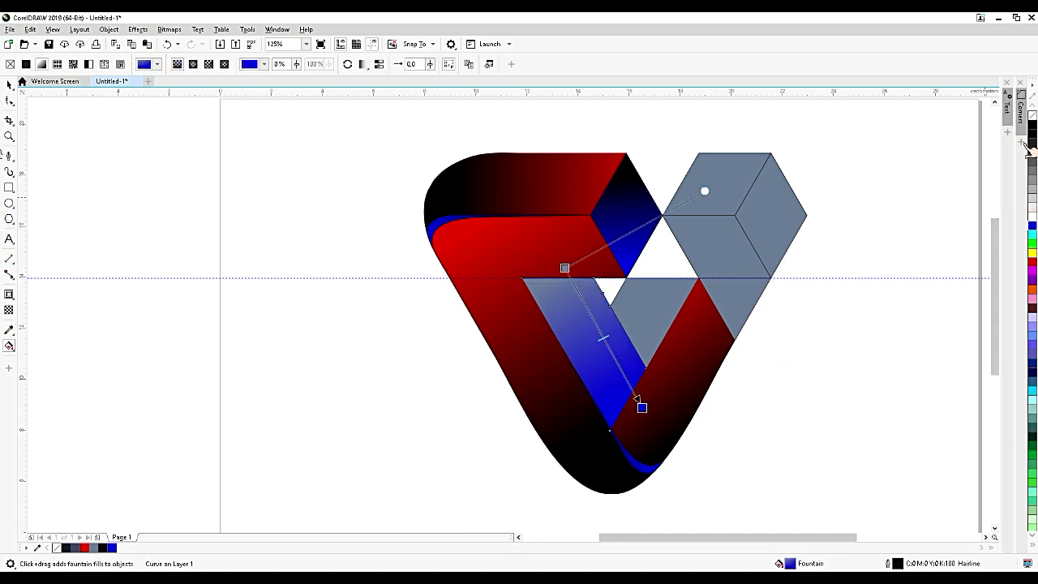
drag(1032, 129, 532, 222)
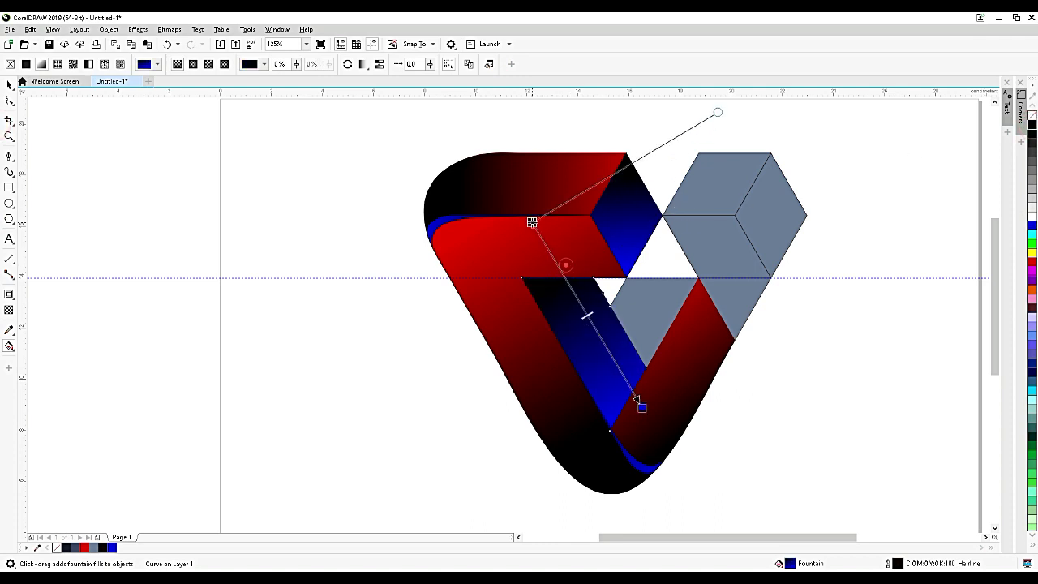
Fill the right inner grey panel with a linear gradient from black at its bottom to blue at its top edge.
click(652, 300)
drag(647, 328, 570, 302)
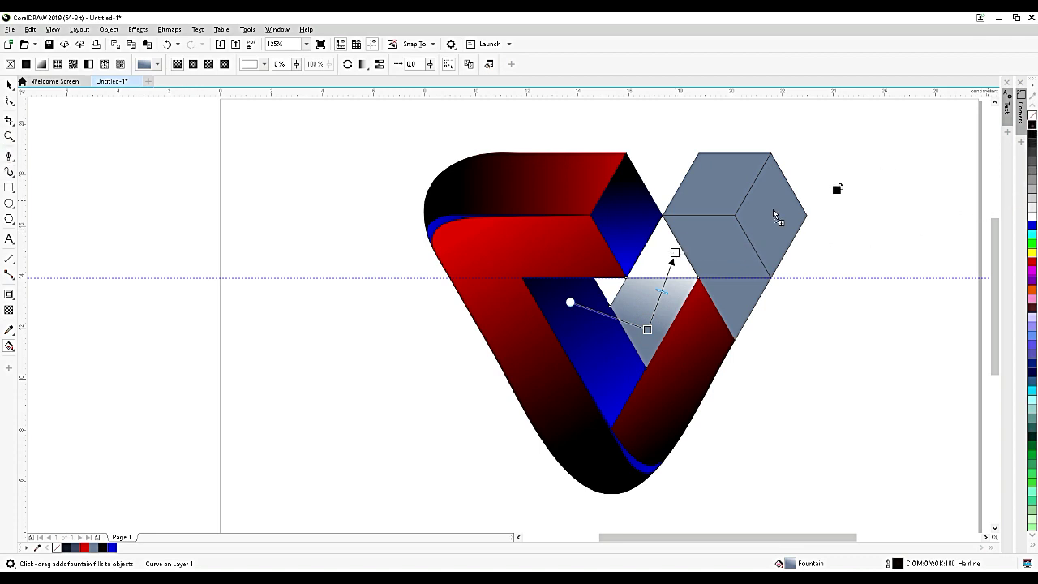
click(646, 329)
click(1033, 160)
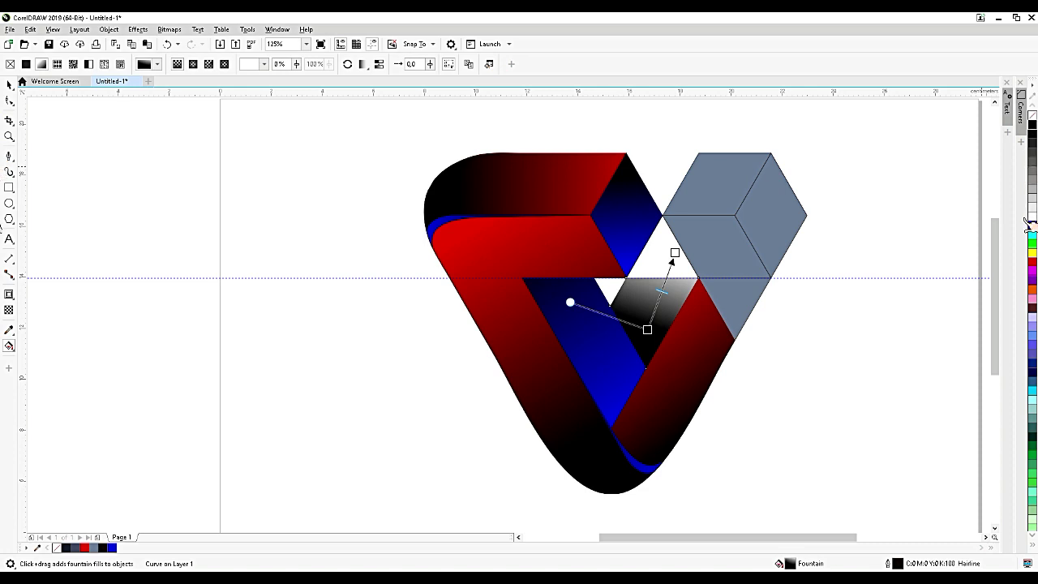
drag(732, 259, 674, 252)
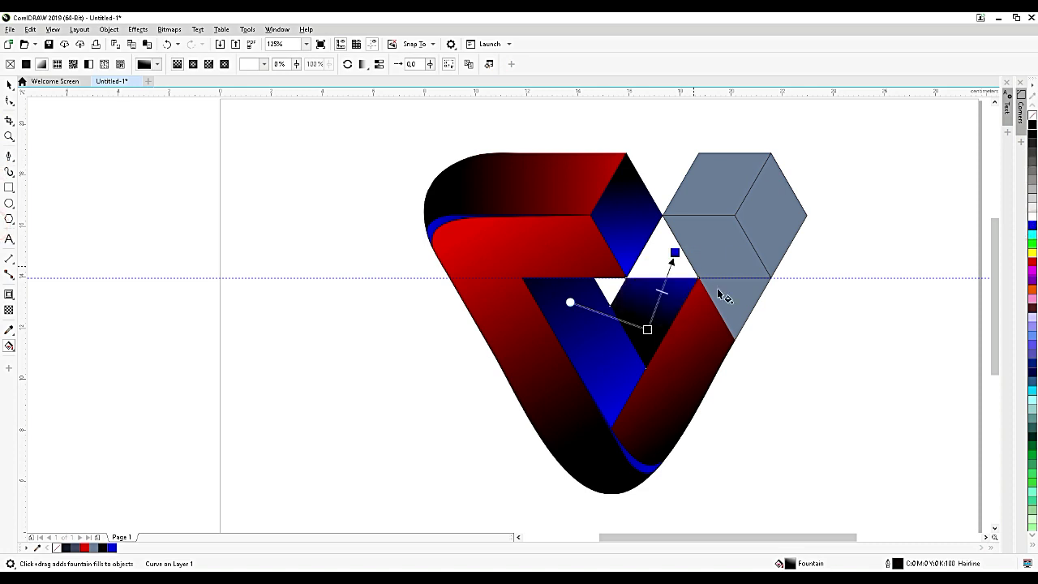
Delete the leftover grey triangle between the right-hand cube and the dark red arm.
click(9, 84)
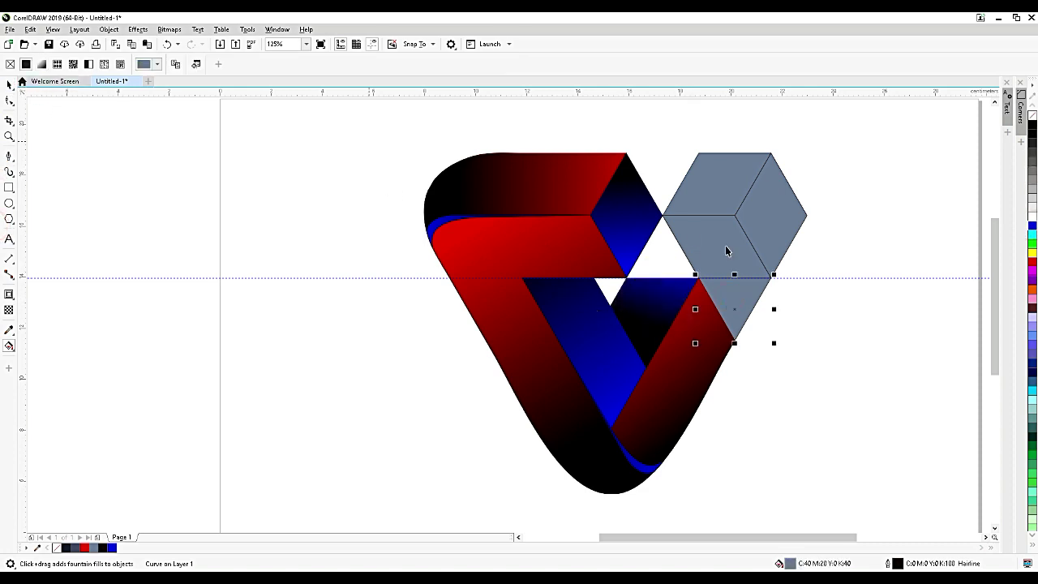
drag(747, 296, 838, 324)
key(Delete)
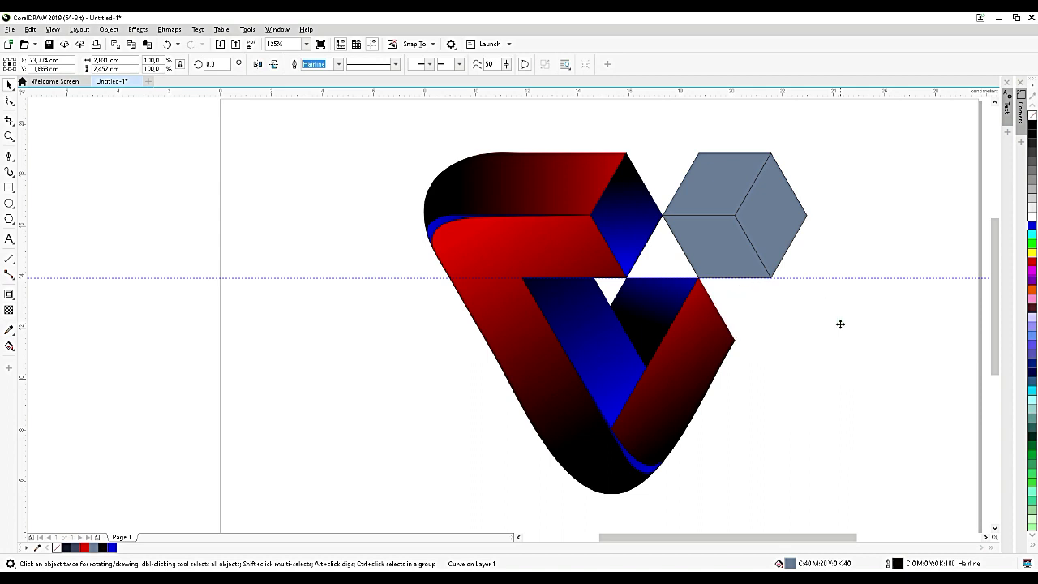
Copy only the fill of the left block's blue diamond face onto the right face of the grey cube.
click(725, 242)
click(779, 213)
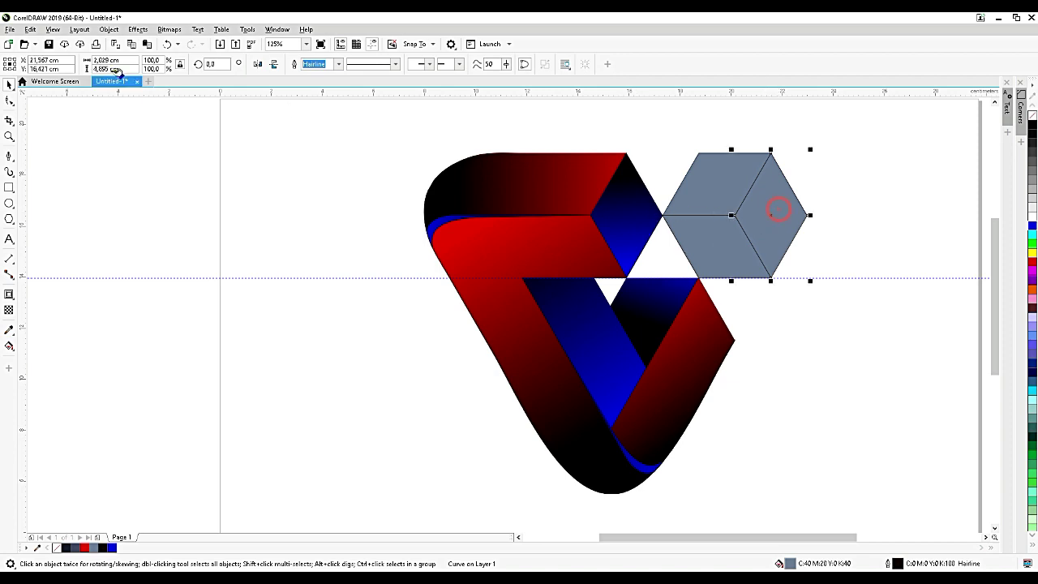
click(29, 30)
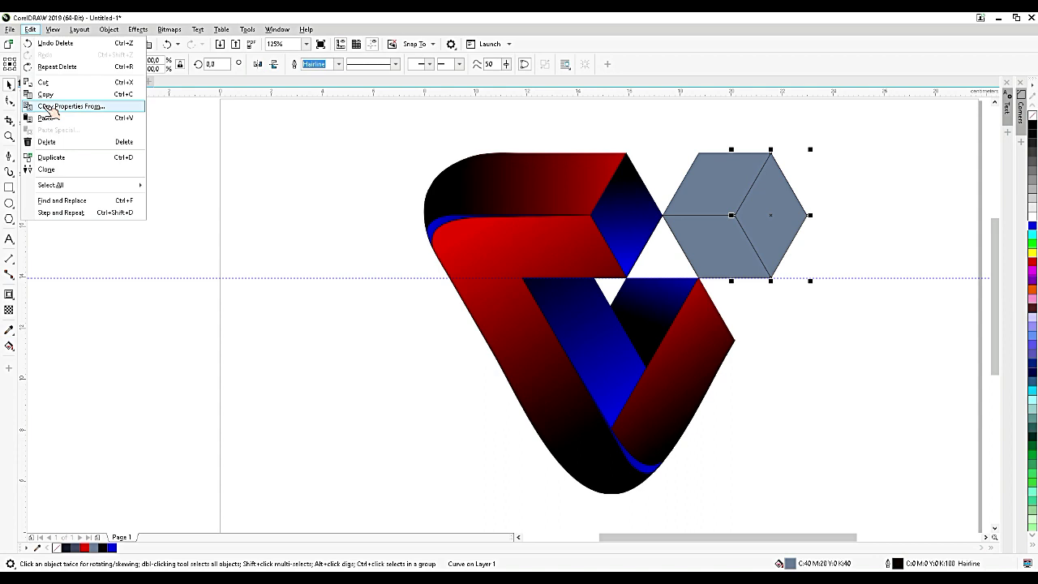
click(75, 106)
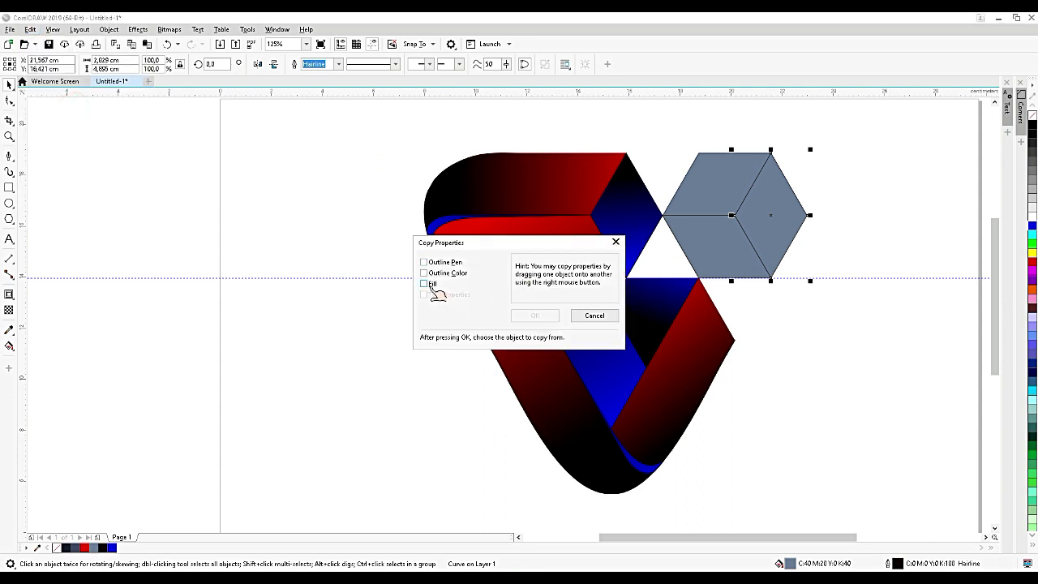
click(427, 283)
click(533, 314)
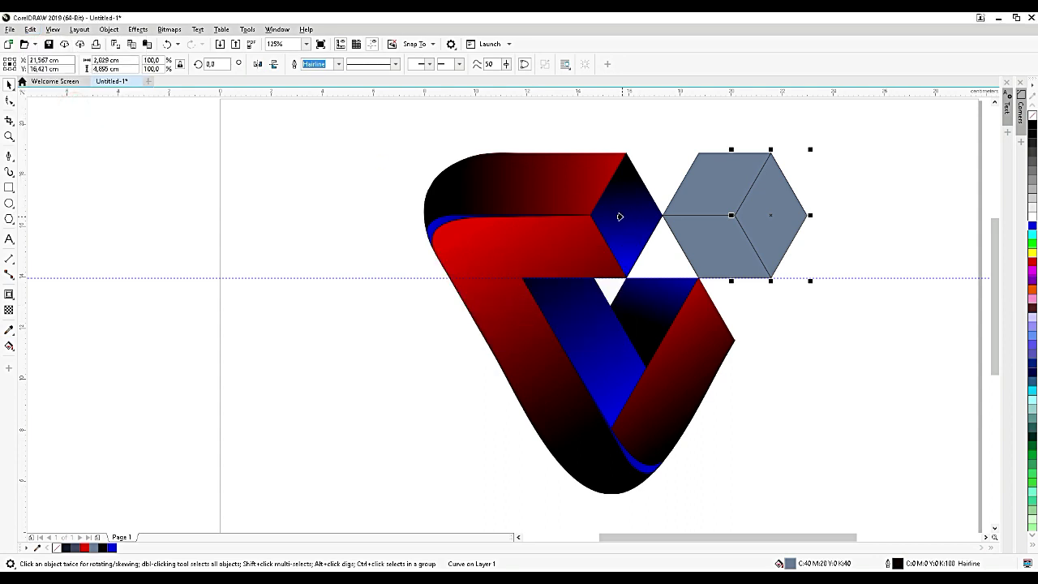
click(620, 217)
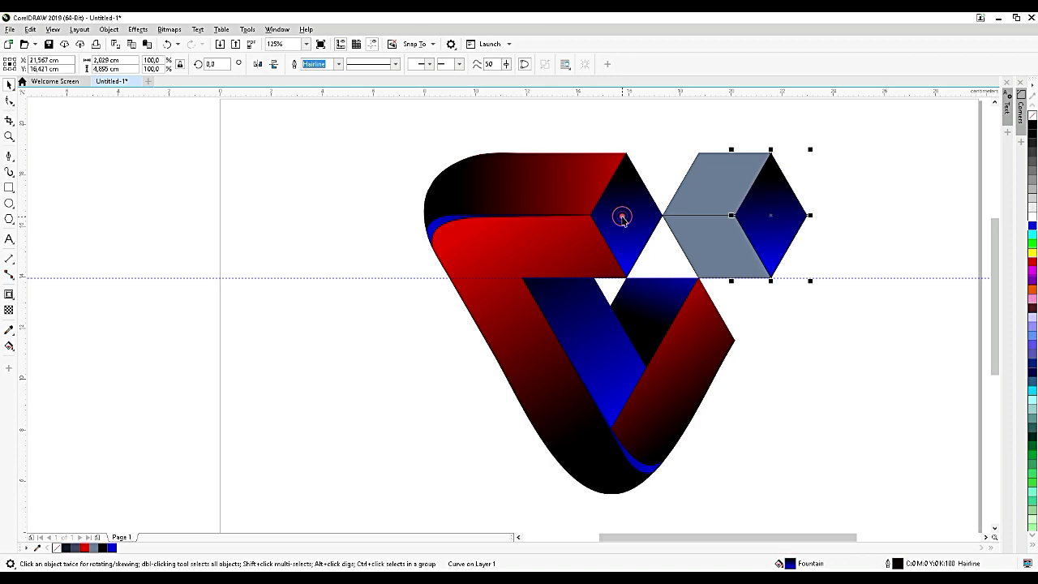
Copy the large left arm's red-black gradient fill onto the lower front face of the right-hand cube.
click(712, 239)
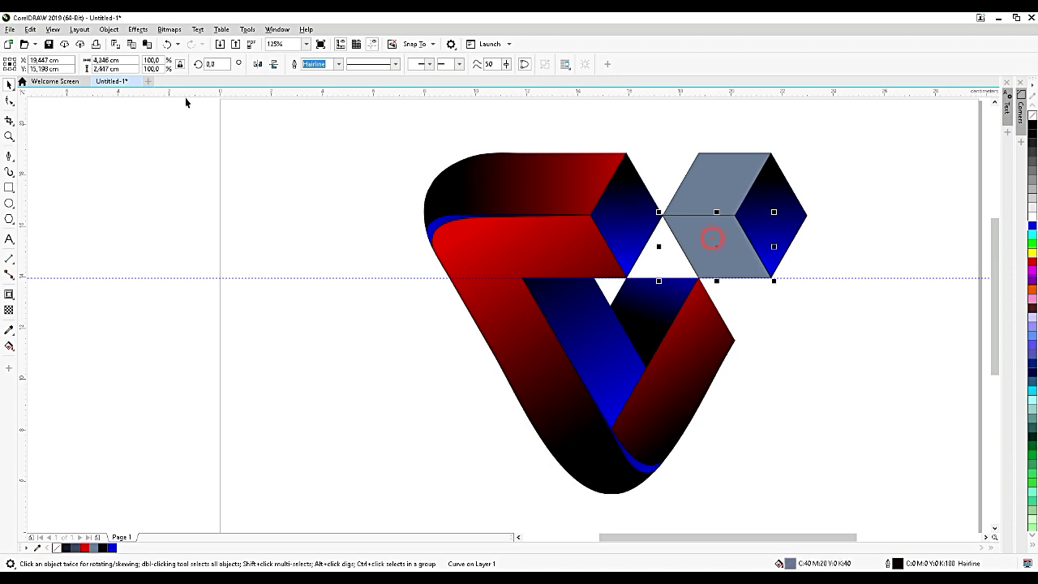
click(30, 29)
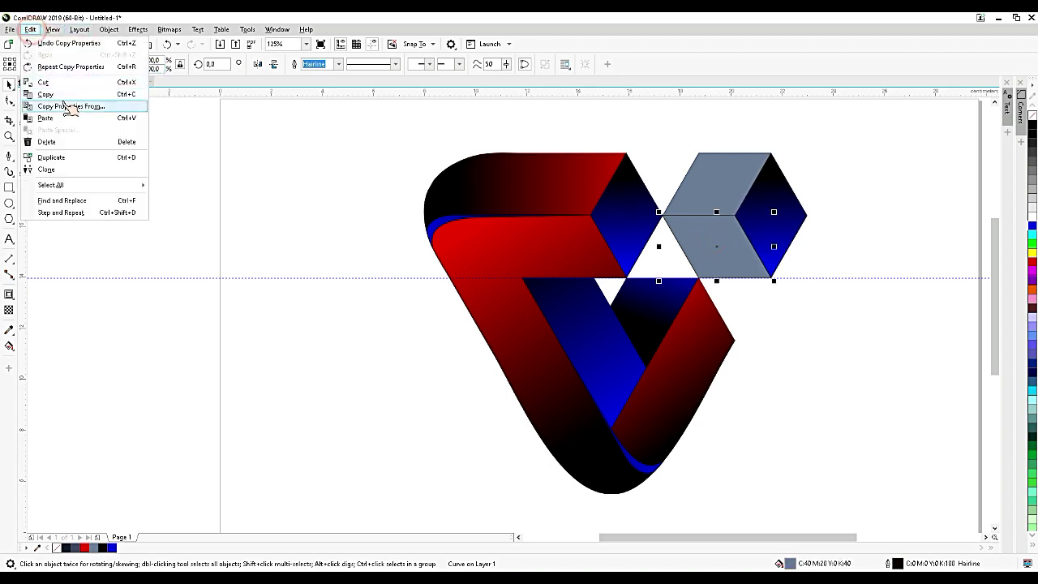
click(62, 101)
click(534, 315)
click(544, 363)
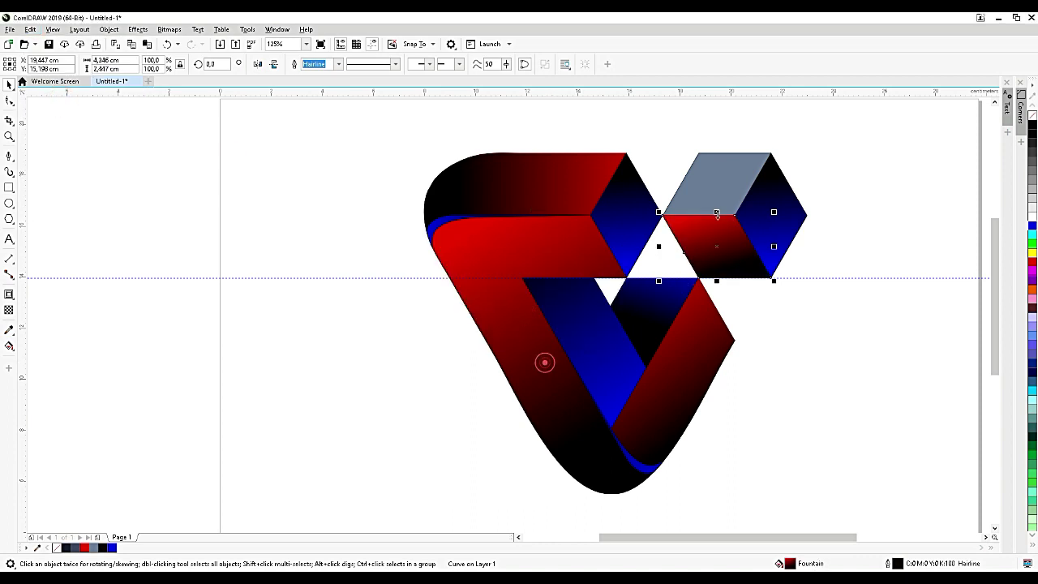
Copy the upper band's black-to-red gradient fill onto the top face of the right-hand cube.
click(726, 186)
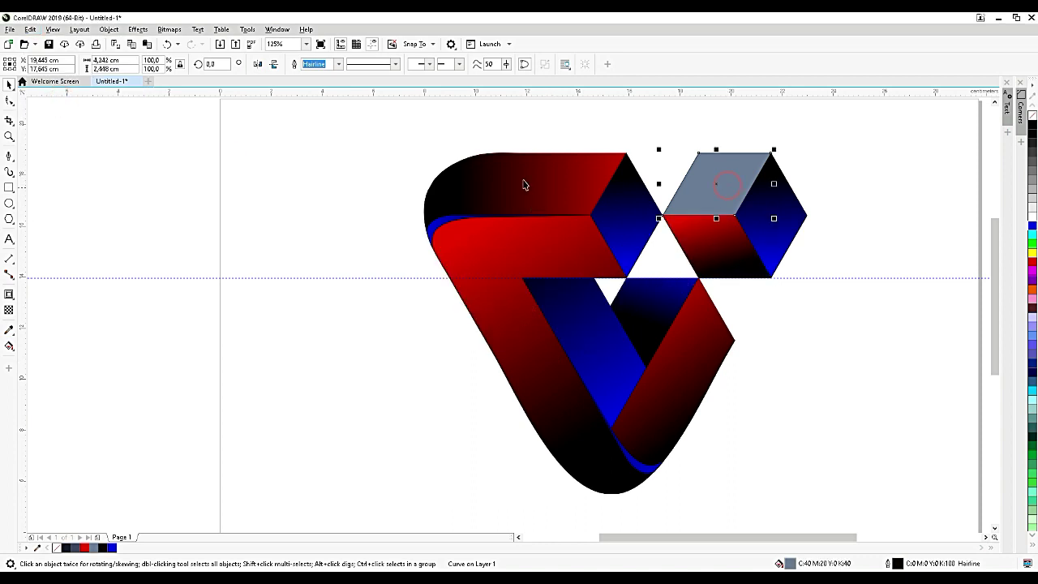
click(31, 29)
click(73, 106)
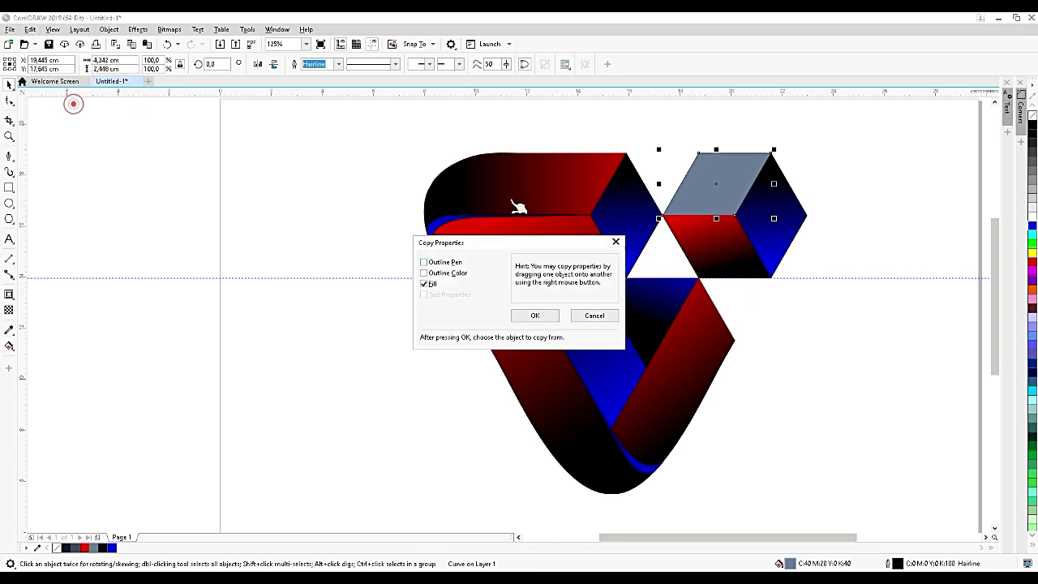
click(538, 316)
click(535, 205)
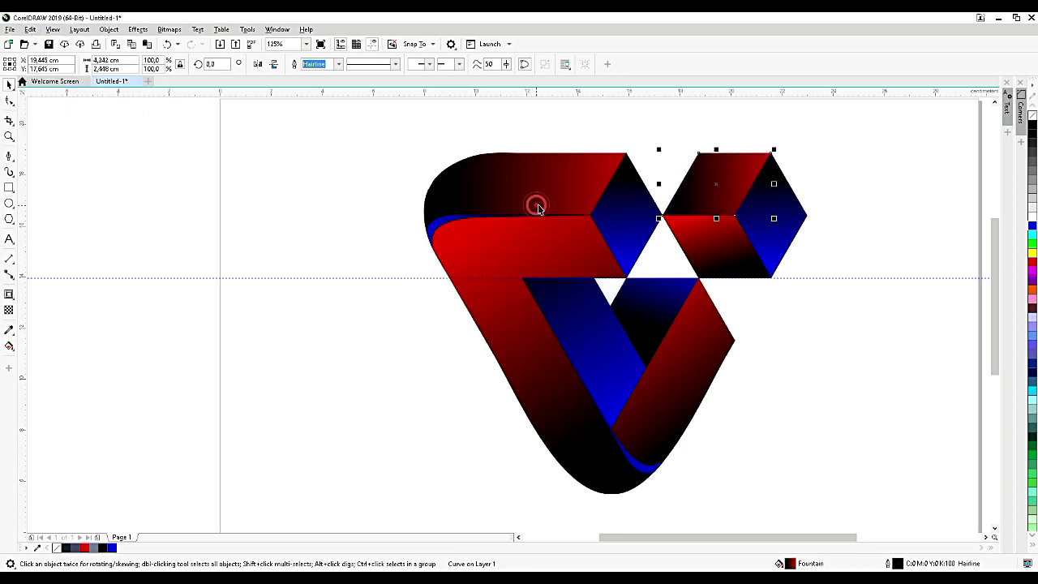
click(881, 301)
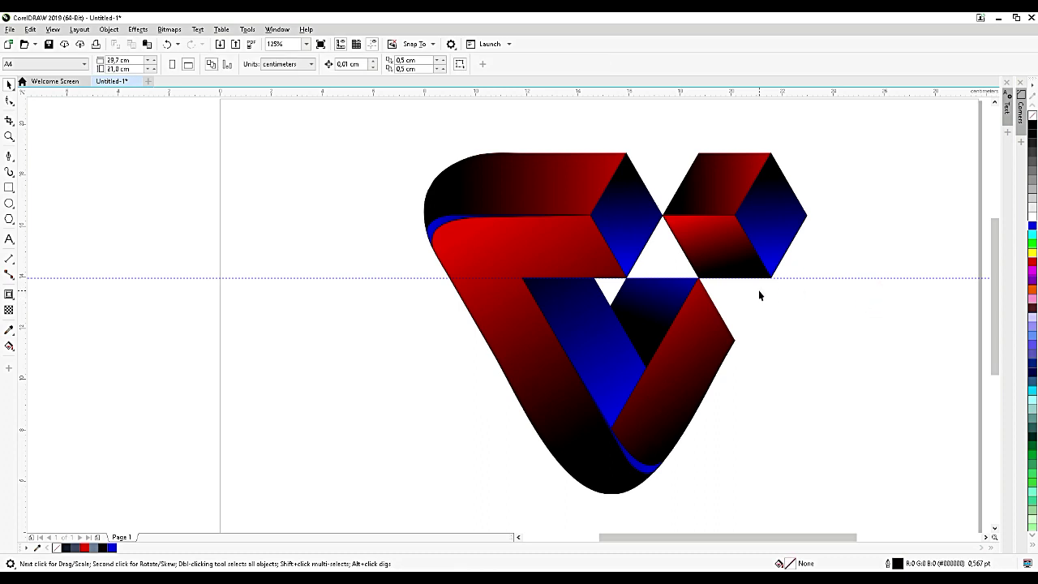
Remove the outlines from all the logo shapes and delete the horizontal guideline.
scroll(758, 289, down, 2)
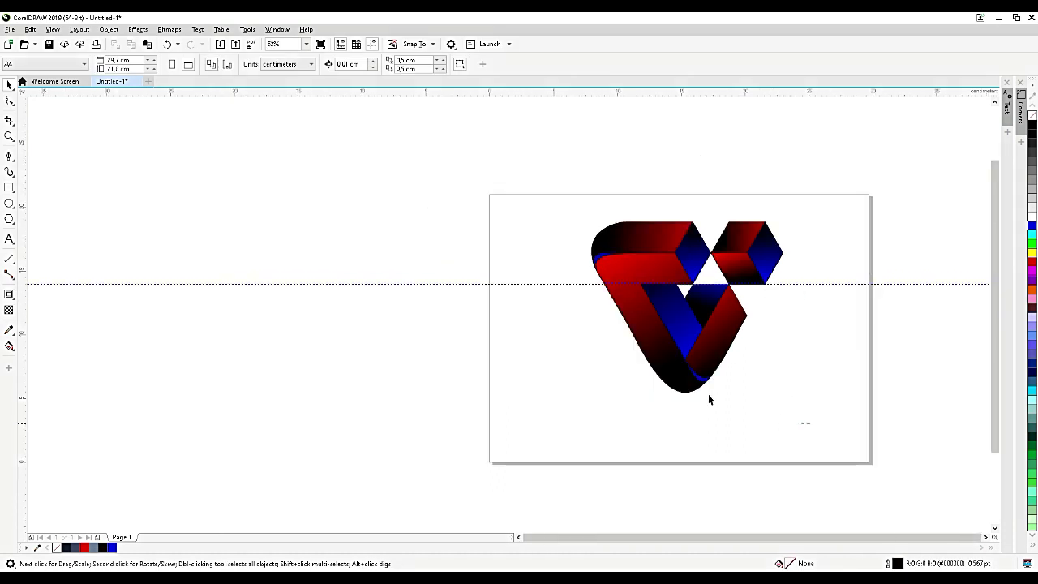
drag(808, 422, 510, 185)
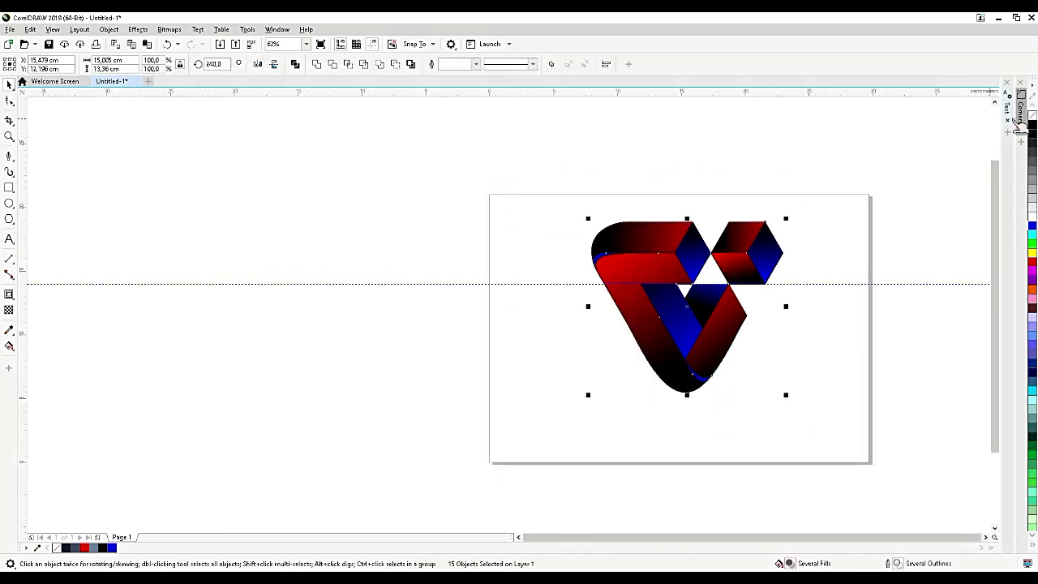
click(799, 283)
key(Delete)
scroll(735, 268, up, 2)
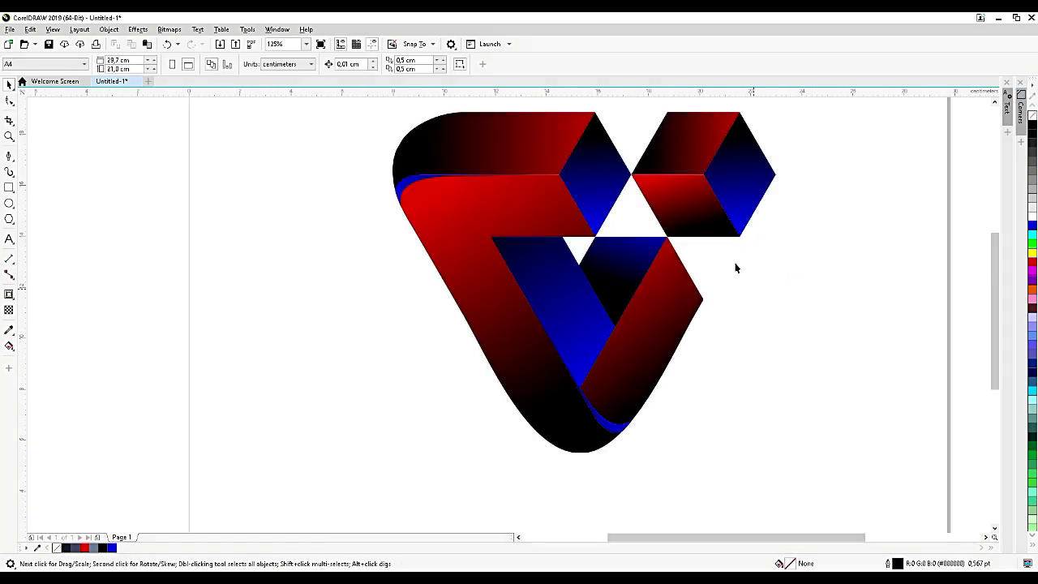
scroll(723, 240, down, 2)
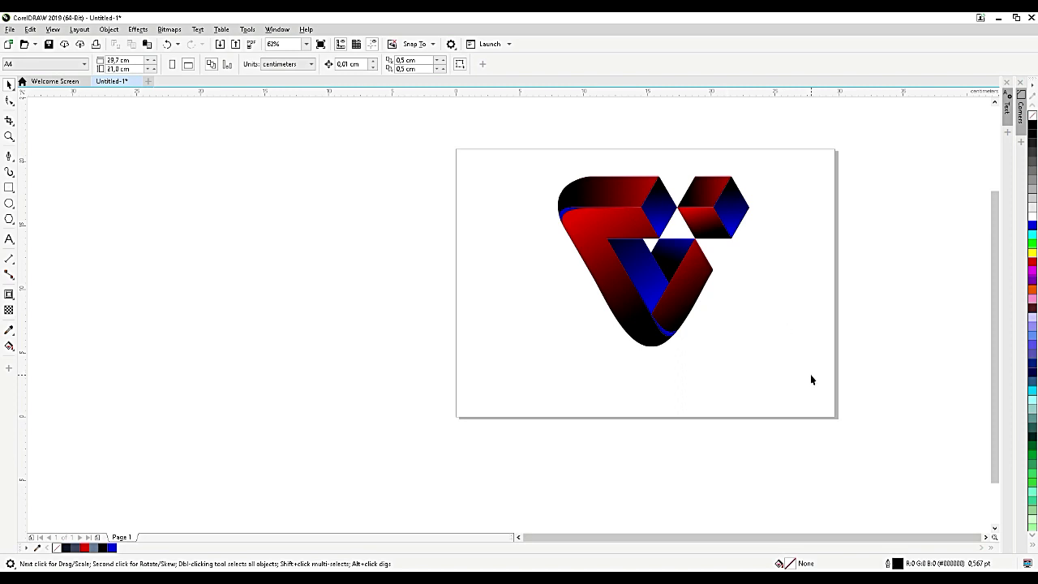
Group all the logo shapes and move the group slightly down and to the left on the page.
drag(792, 374, 463, 109)
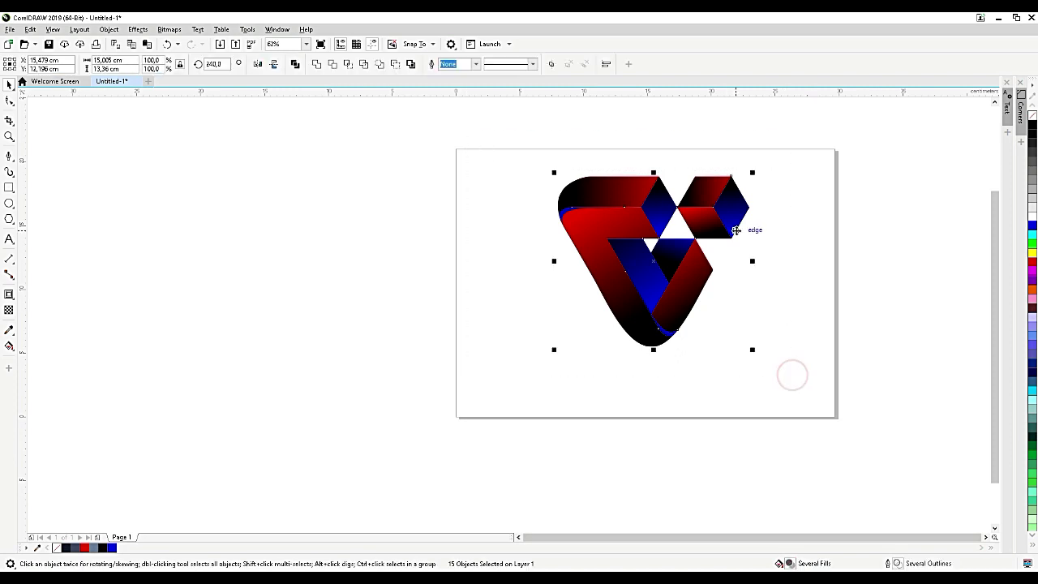
key(ctrl+g)
drag(698, 268, 694, 280)
scroll(680, 311, up, 2)
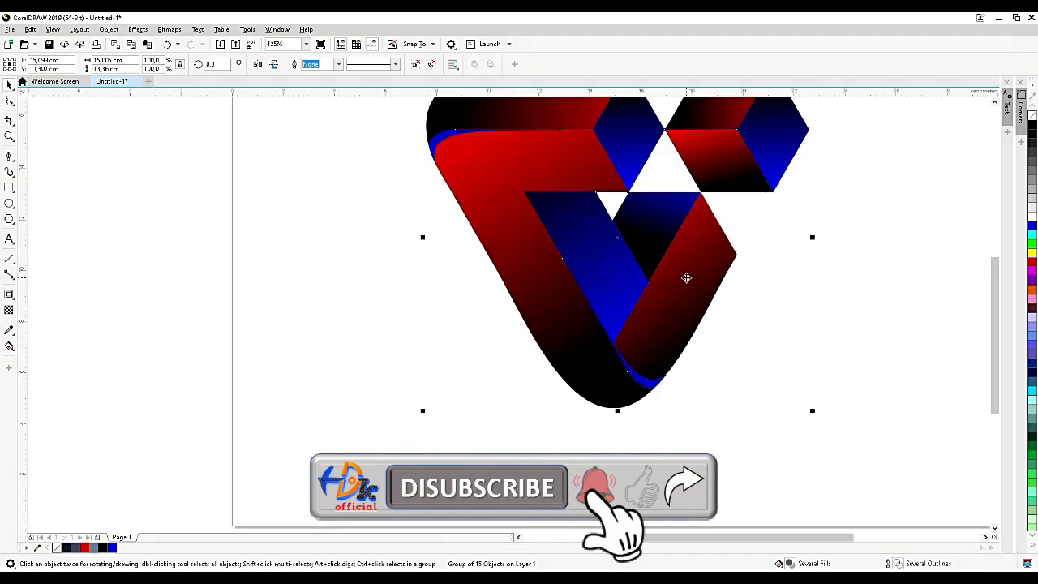
scroll(687, 280, down, 2)
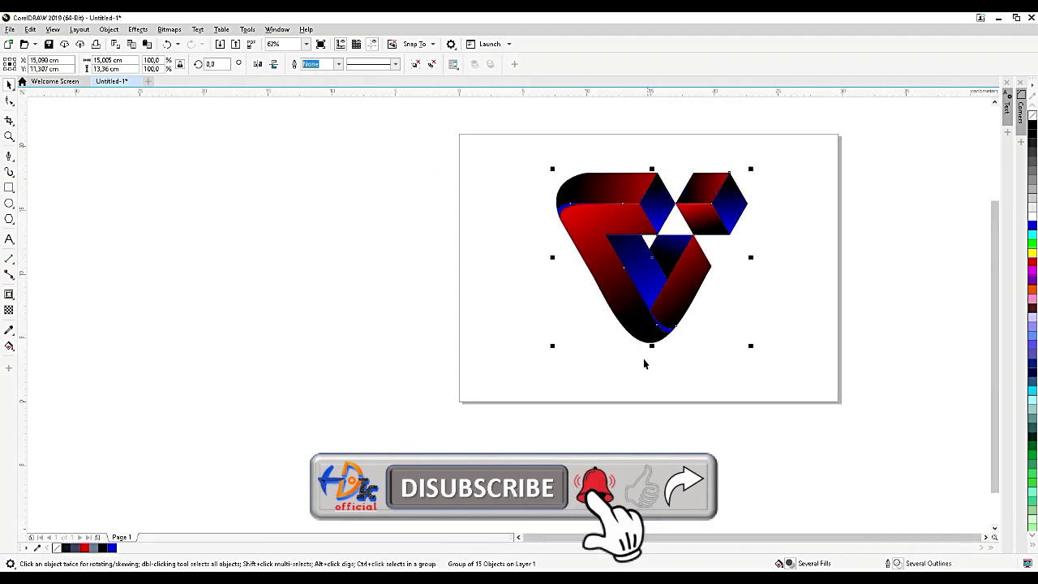
Draw a flat horizontal ellipse about 10.5 cm wide and 1.1 cm high just beneath the logo's bottom tip.
click(10, 203)
scroll(649, 336, up, 2)
drag(521, 330, 790, 359)
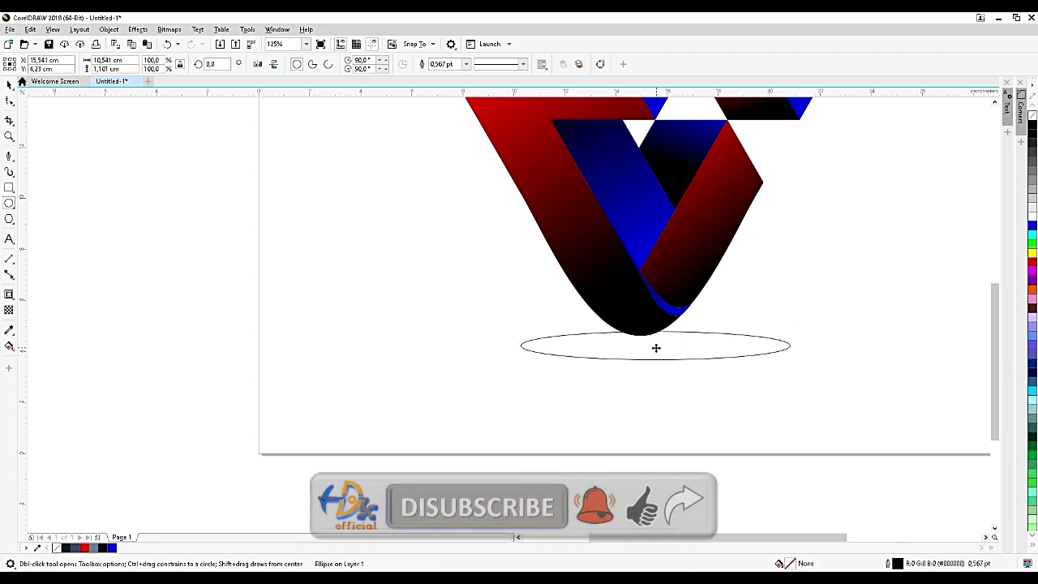
Centre the ellipse under the logo's tip and give it an elliptical gradient fill with a black centre and dark grey edge.
drag(656, 347, 640, 352)
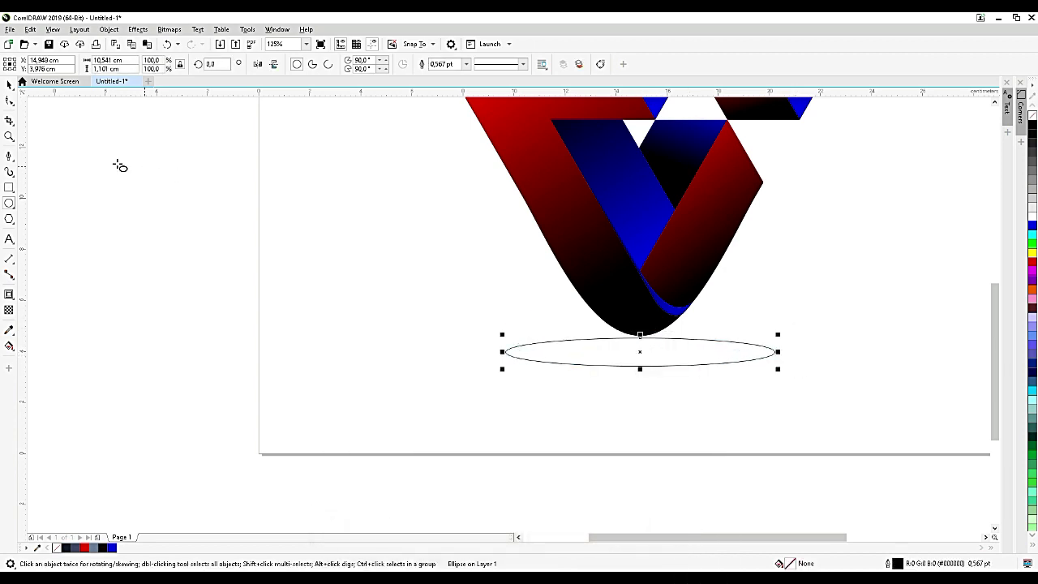
click(9, 346)
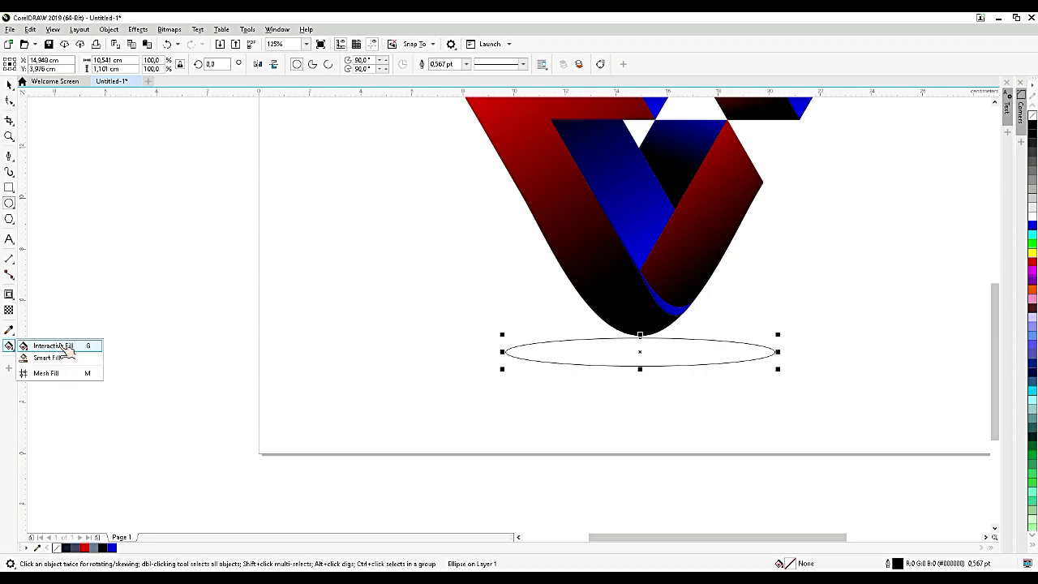
click(41, 347)
drag(507, 352, 771, 351)
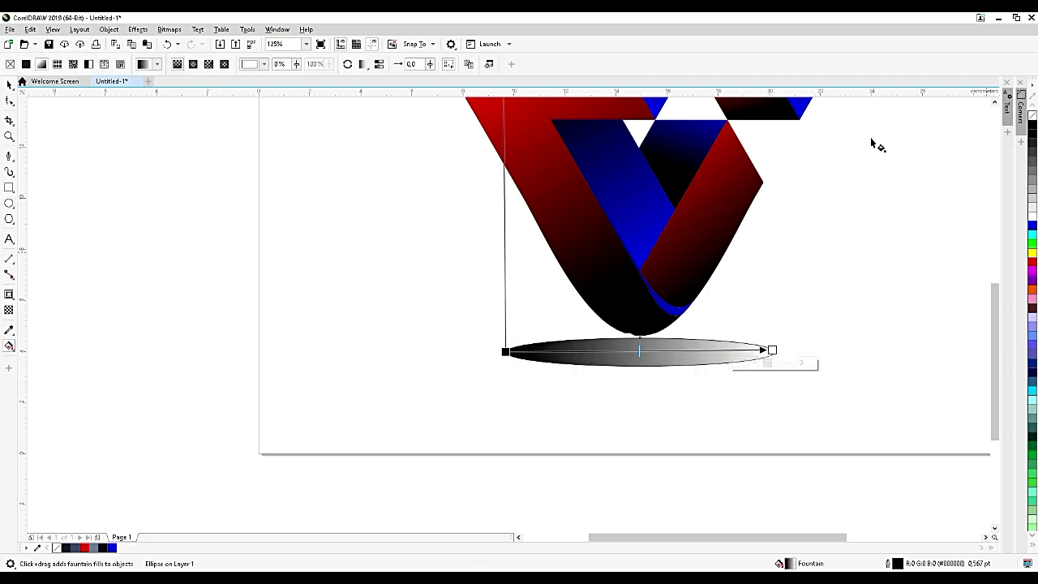
click(191, 64)
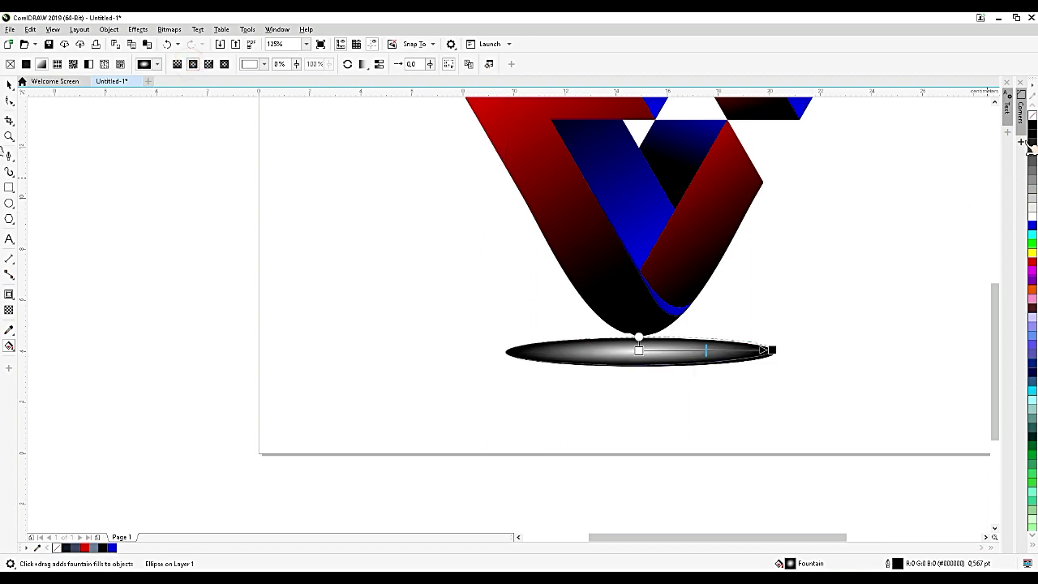
click(640, 351)
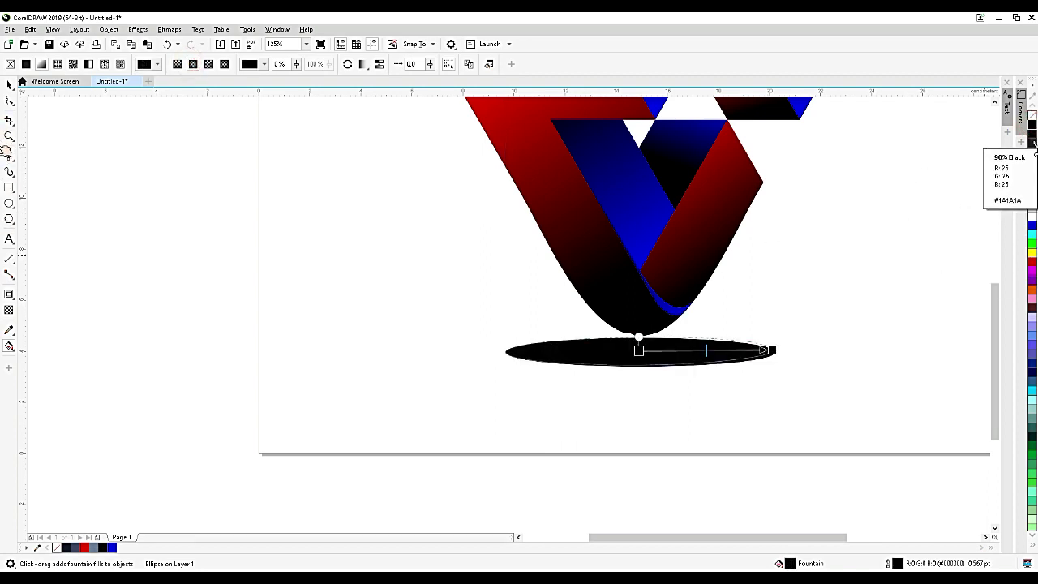
click(1030, 151)
drag(742, 346, 770, 350)
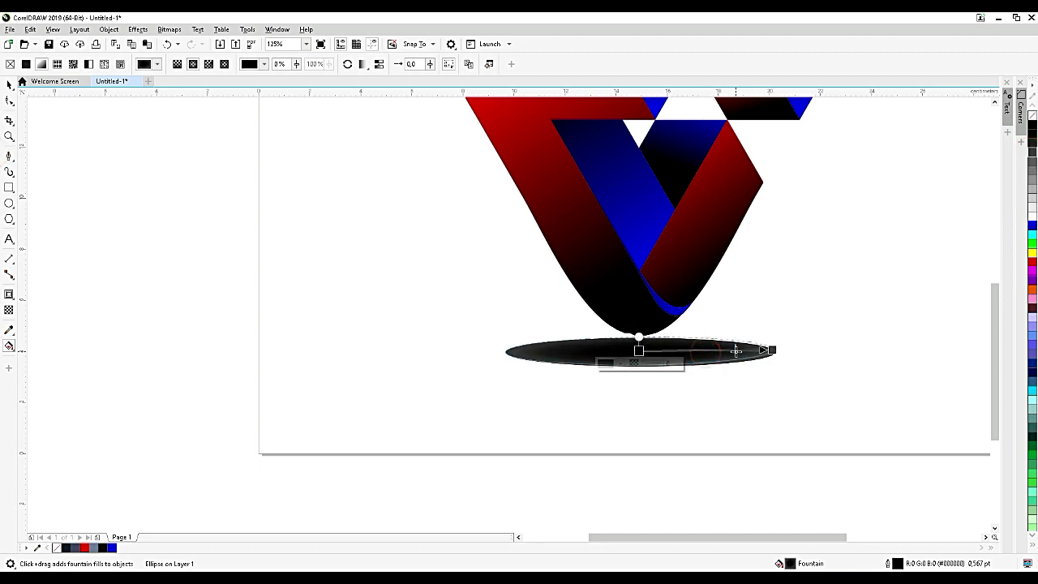
Remove the ellipse's outline and convert it to a 72 dpi RGB bitmap with anti-aliasing and a transparent background.
click(10, 83)
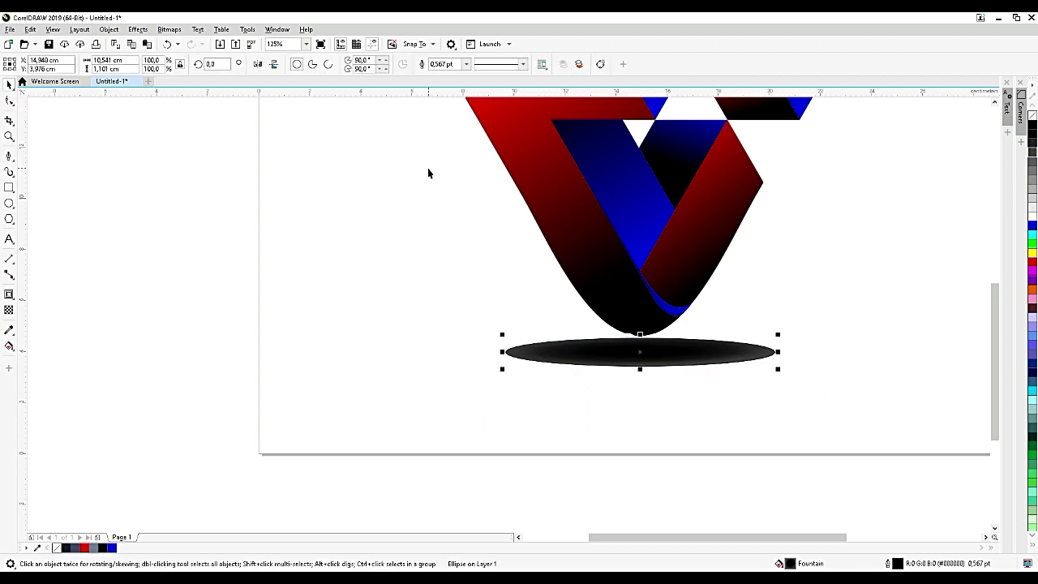
scroll(661, 359, up, 2)
scroll(671, 371, up, 2)
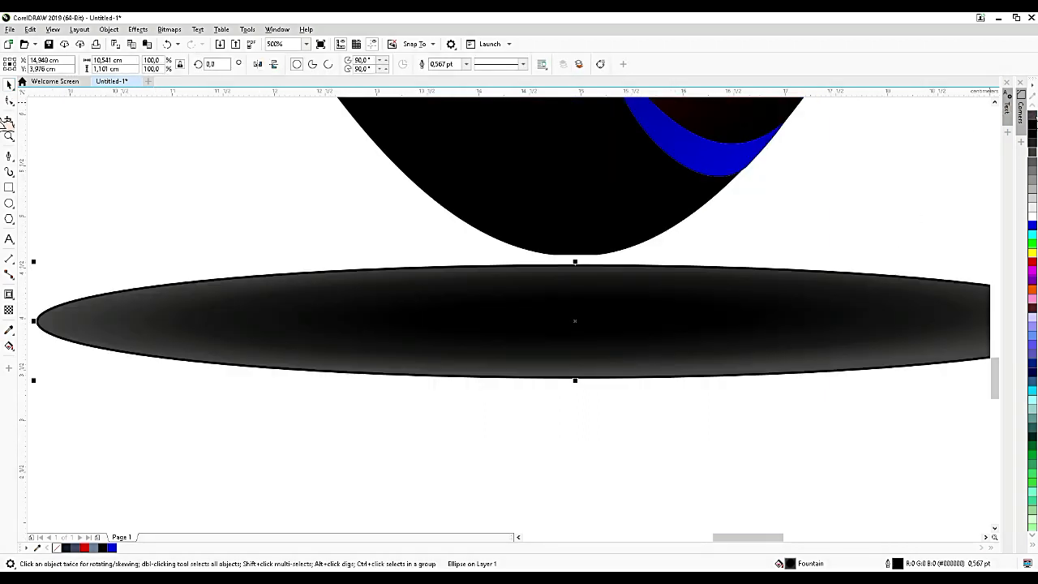
scroll(575, 298, down, 4)
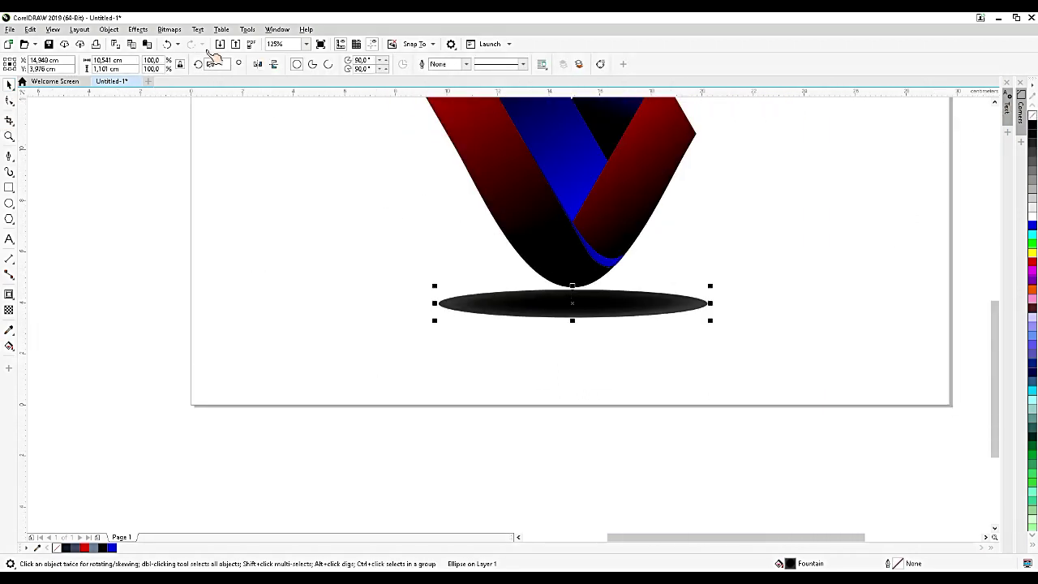
click(170, 30)
click(173, 42)
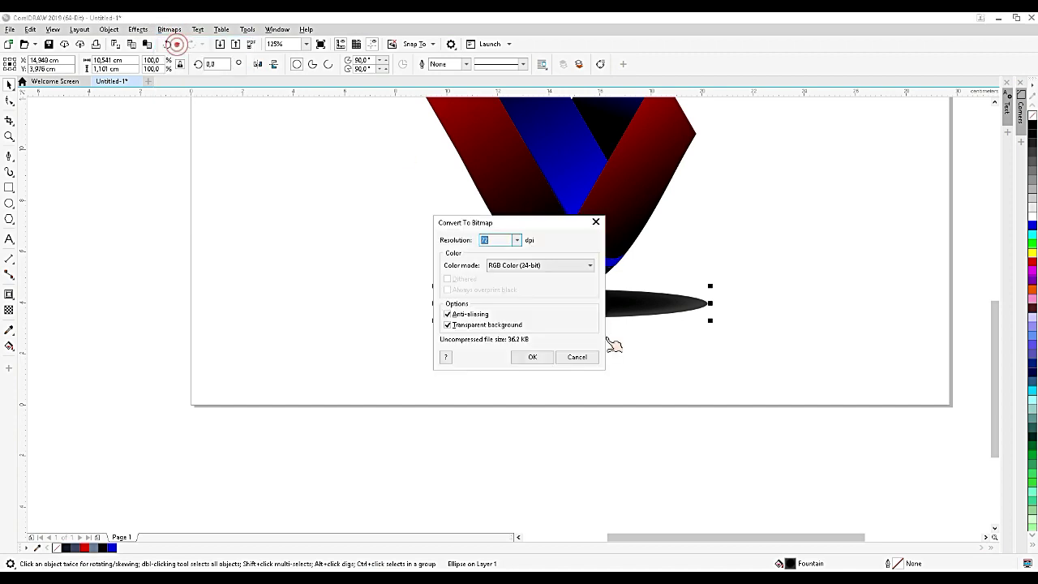
click(532, 357)
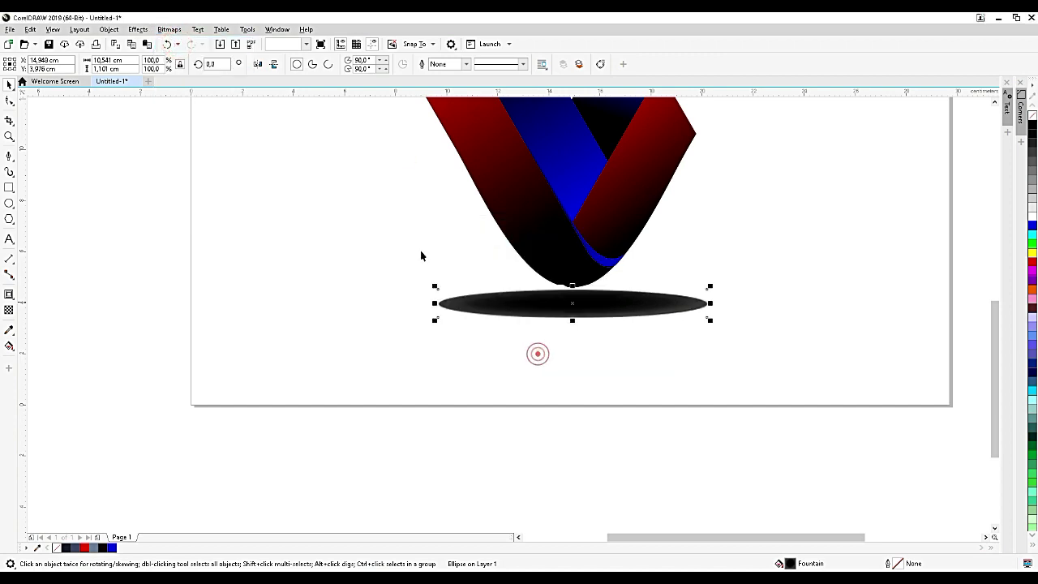
Apply a Gaussian Blur with a radius of 8.2 pixels to the ellipse bitmap to make a soft shadow.
click(138, 30)
mouse_move(154, 95)
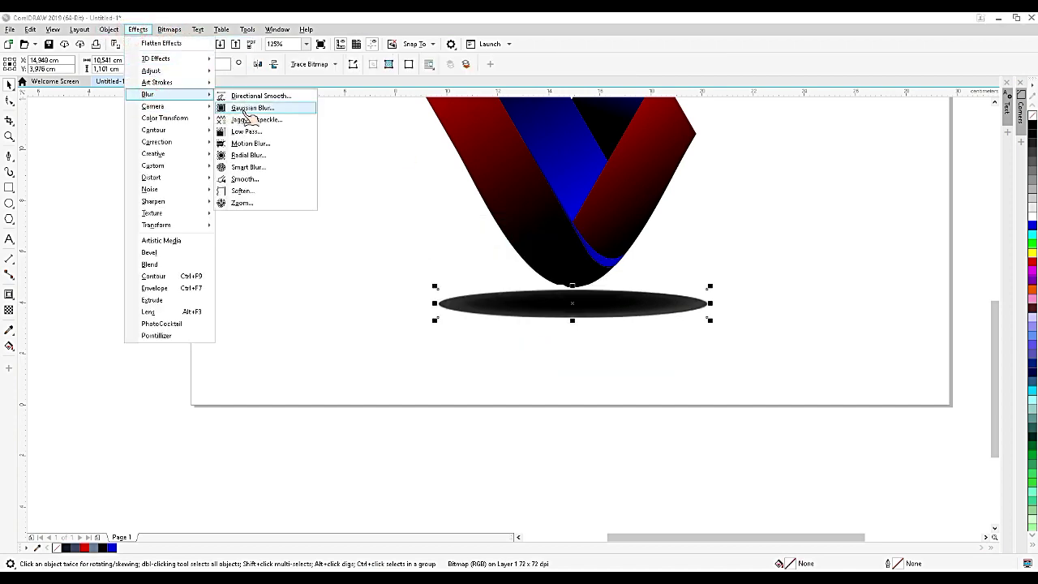
click(241, 110)
drag(530, 260, 856, 193)
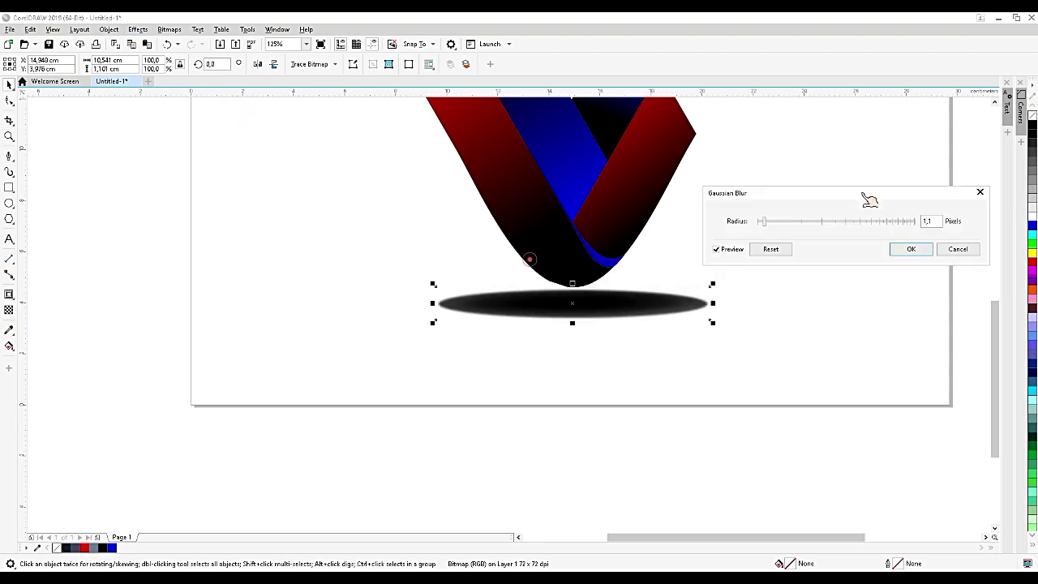
click(783, 222)
click(796, 221)
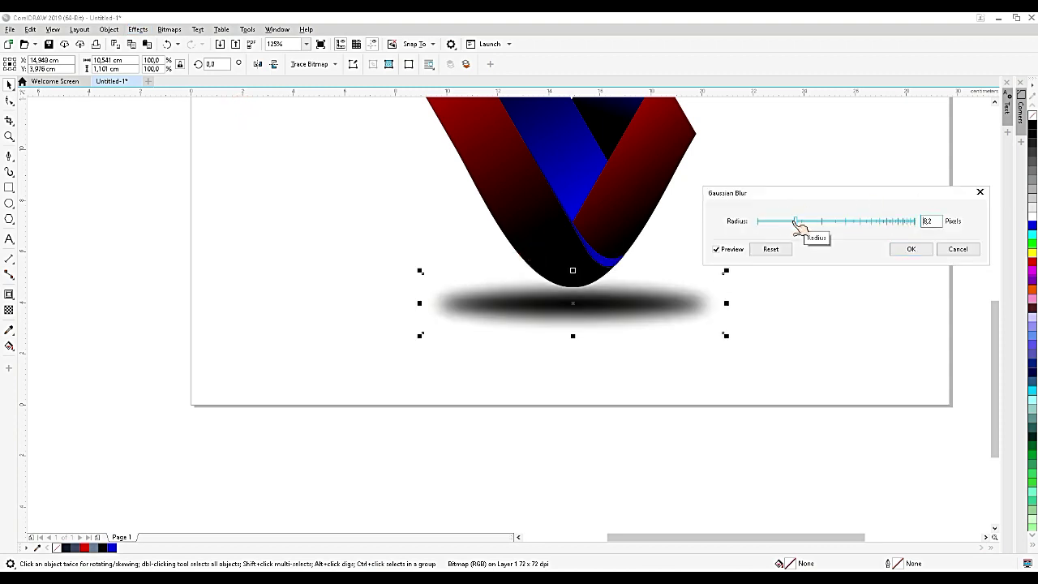
click(908, 250)
key(F3)
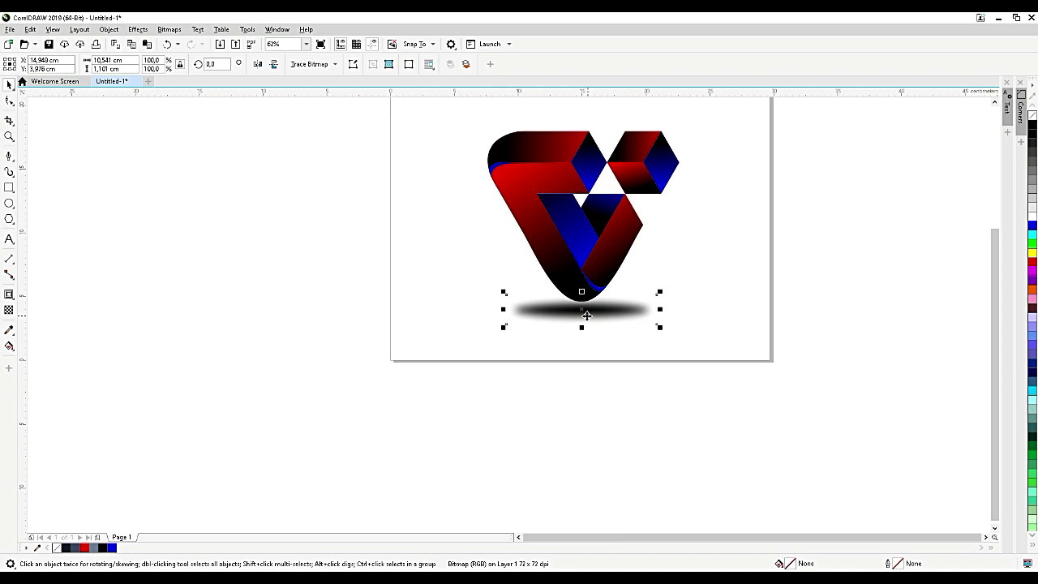
Add a page-sized rectangle behind the logo and fill it with a horizontal gradient from dark navy to slate blue.
double_click(9, 187)
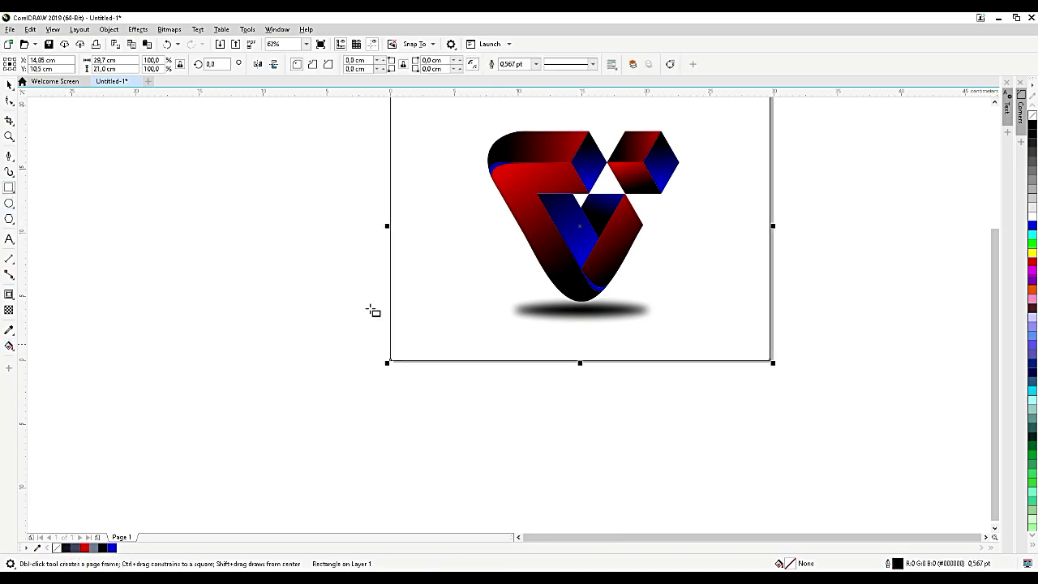
click(9, 345)
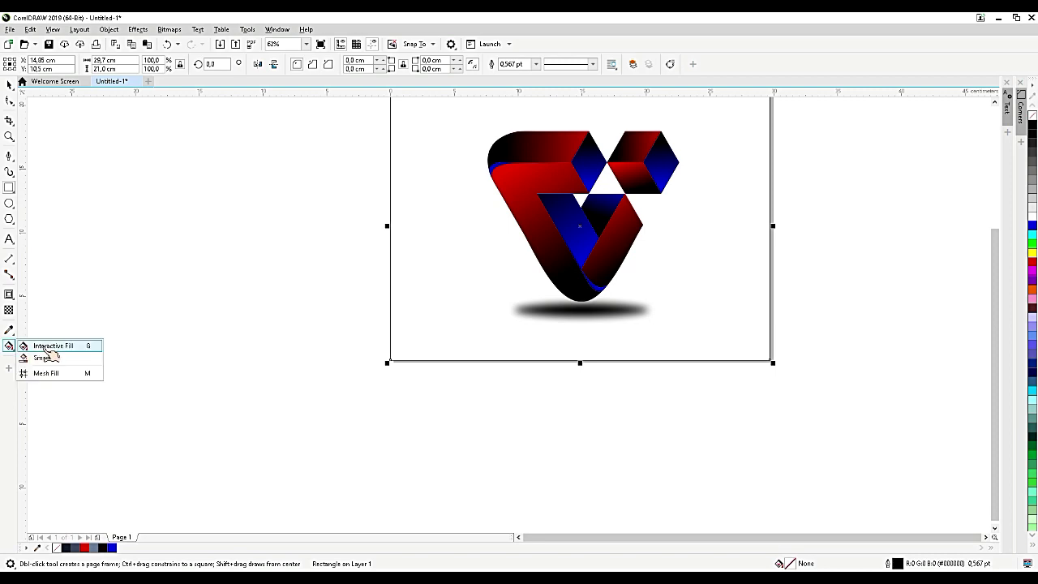
click(48, 343)
drag(422, 196, 749, 197)
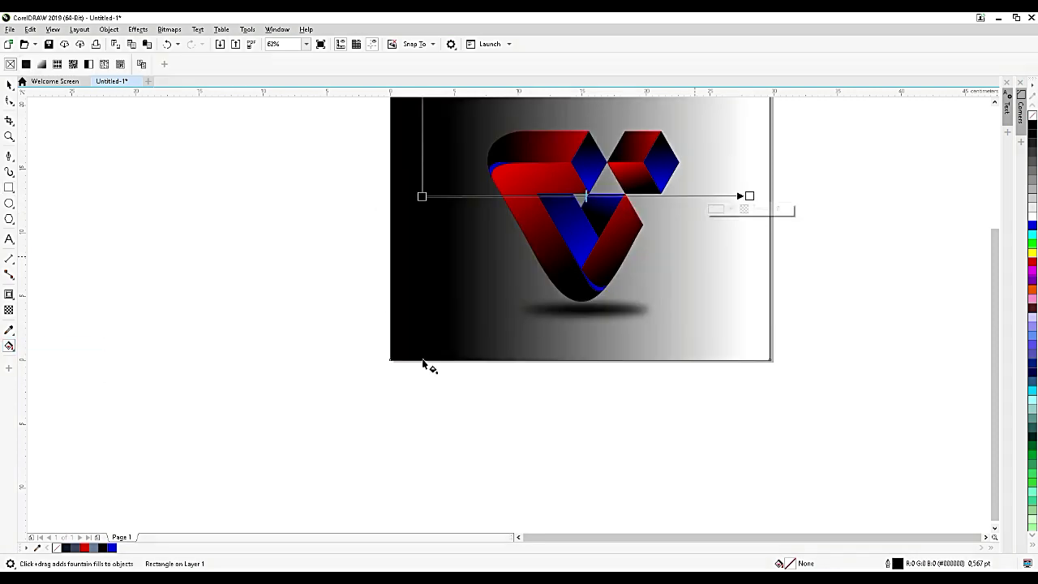
drag(74, 548, 422, 196)
drag(85, 551, 742, 121)
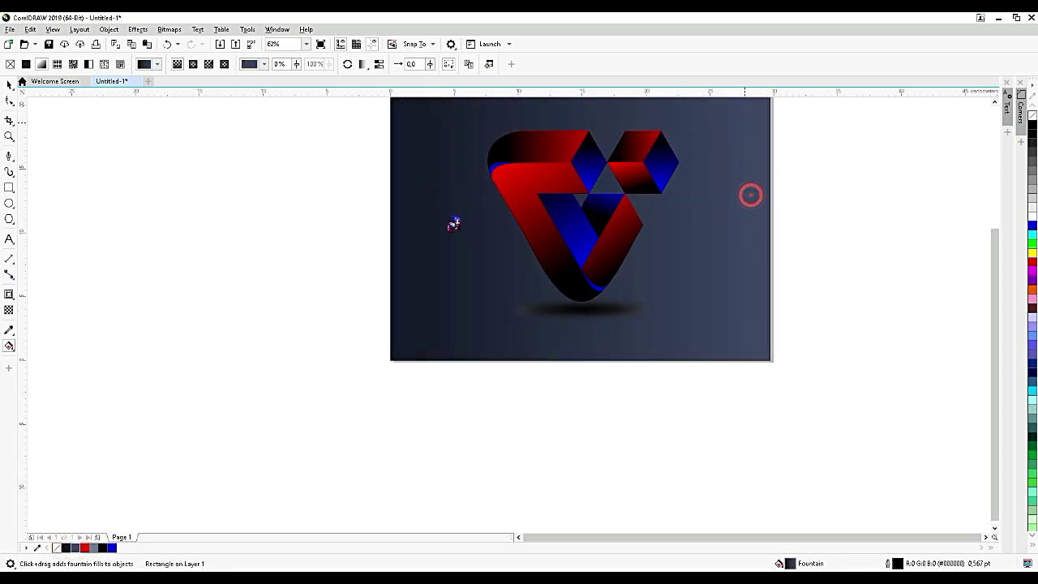
Tilt the background gradient so it rises diagonally towards the upper right and change its end colour to cyan.
drag(420, 197, 427, 297)
scroll(427, 296, down, 2)
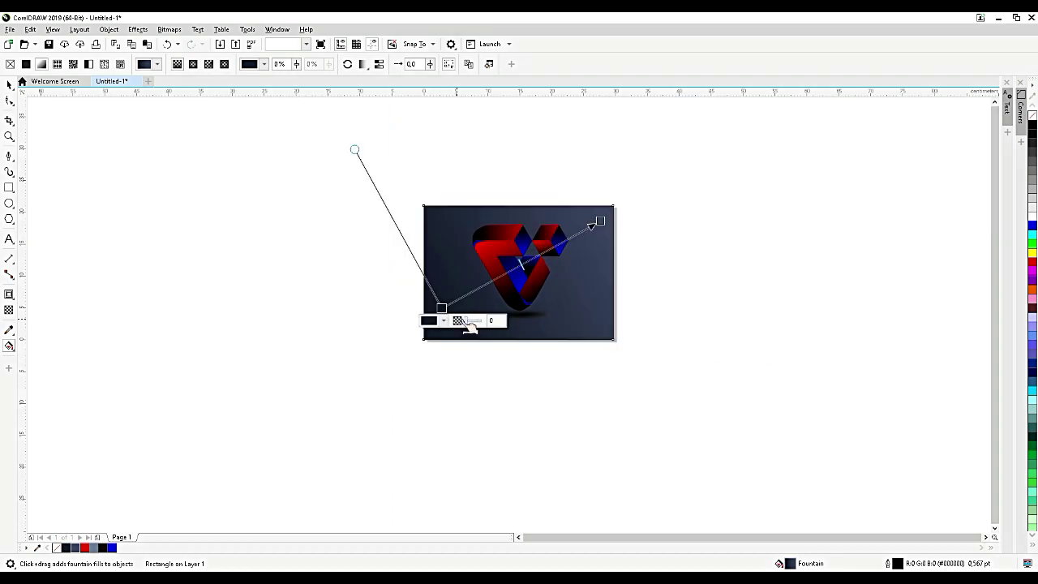
scroll(454, 308, up, 2)
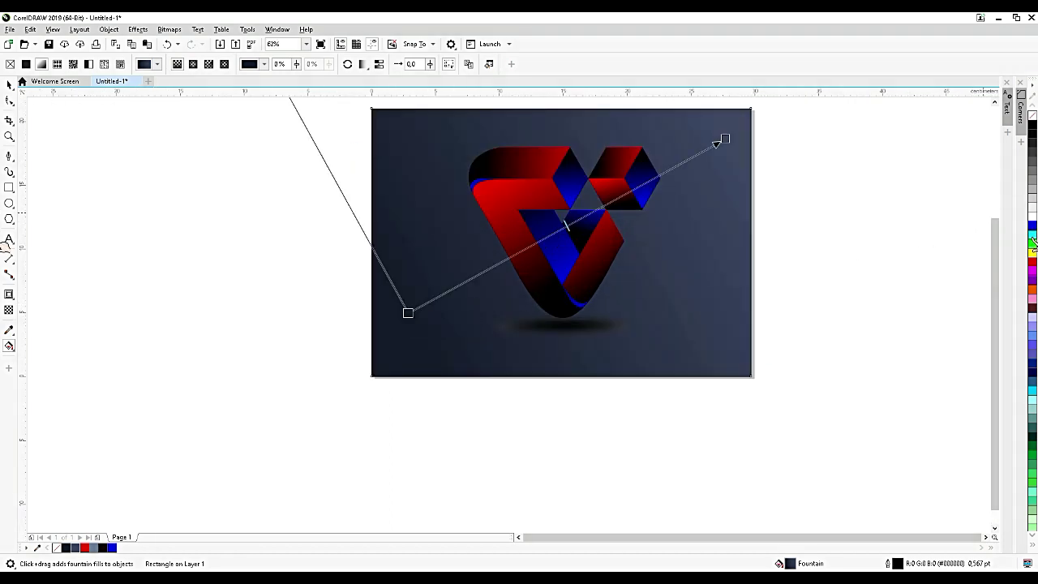
drag(1032, 235, 724, 140)
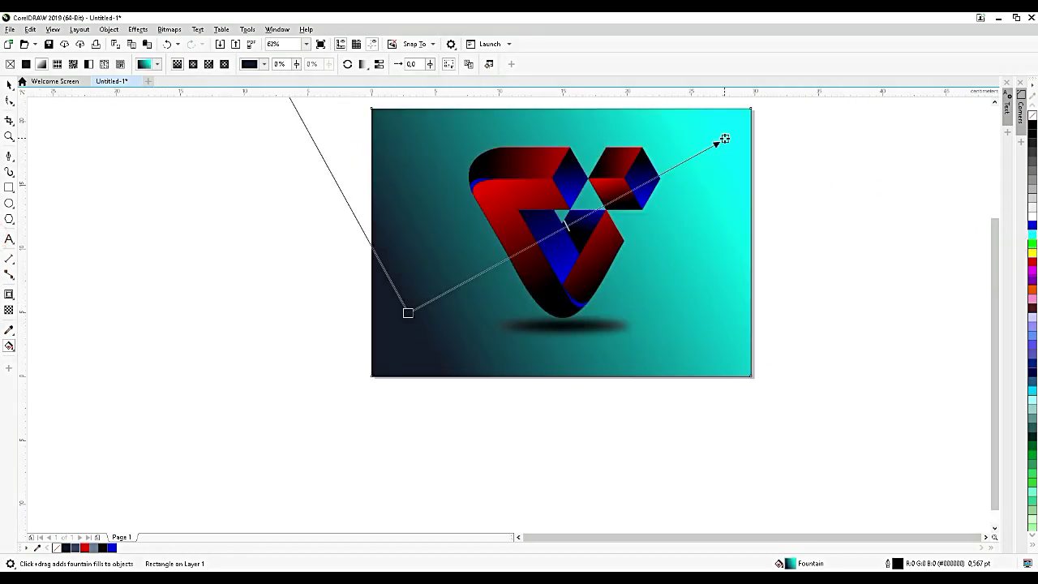
drag(409, 315, 435, 322)
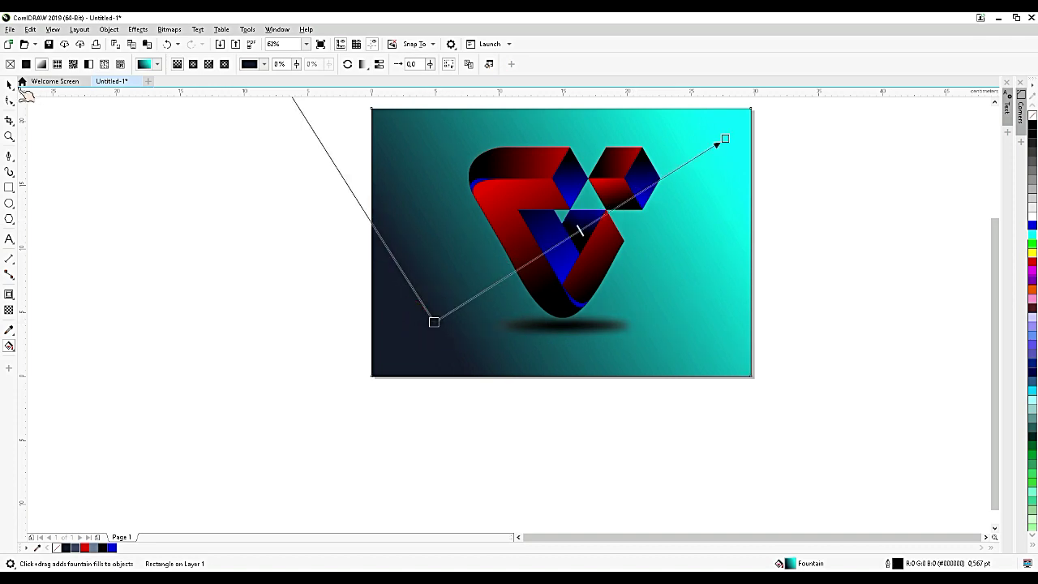
Remove the background rectangle's outline and deselect it.
click(9, 84)
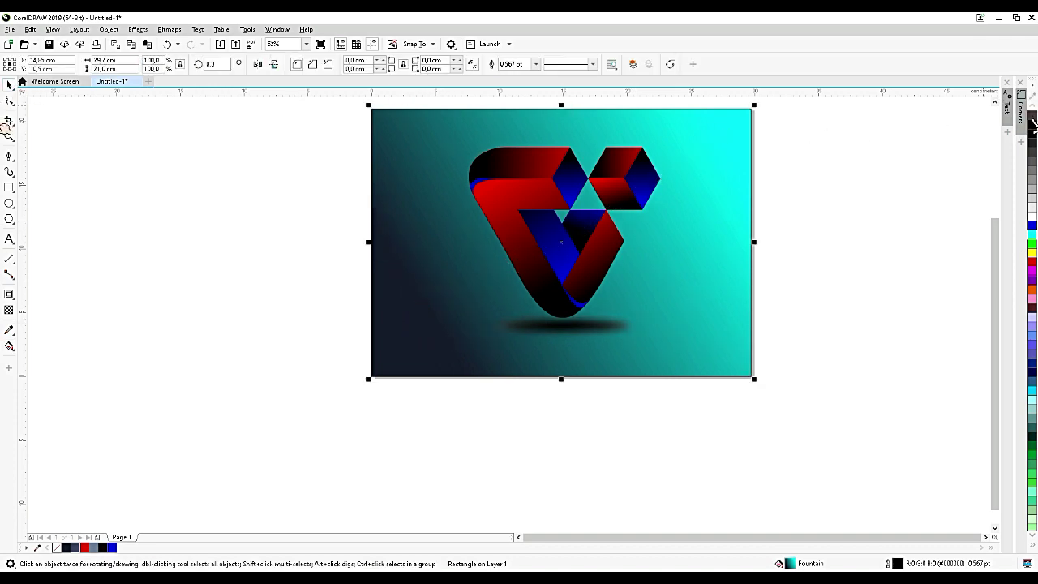
click(863, 169)
scroll(676, 192, down, 2)
scroll(663, 232, up, 2)
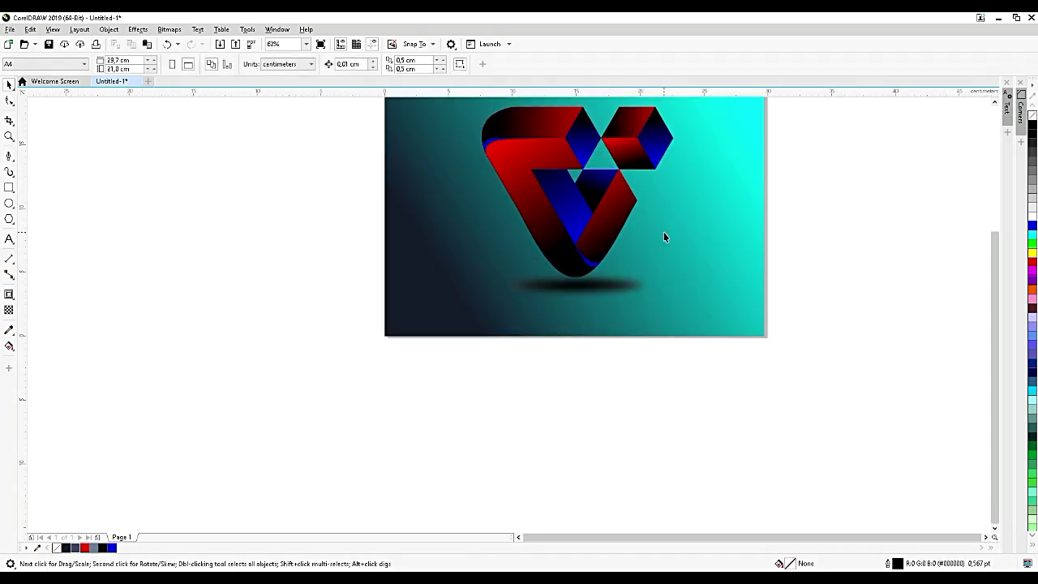
Apply the Bump Map effect with the Veins preset to the logo group.
scroll(560, 136, up, 2)
click(547, 174)
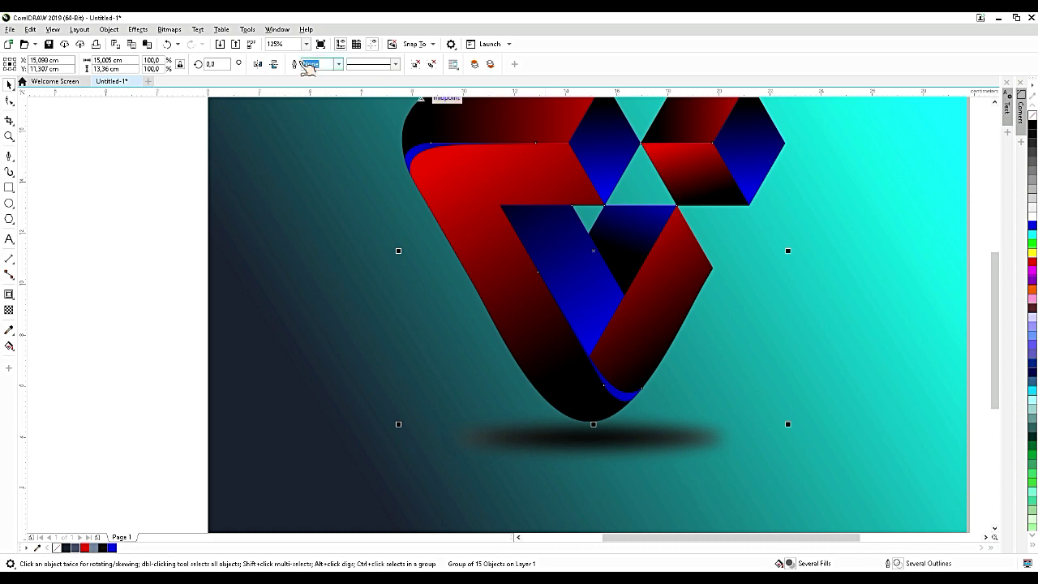
click(138, 31)
mouse_move(181, 169)
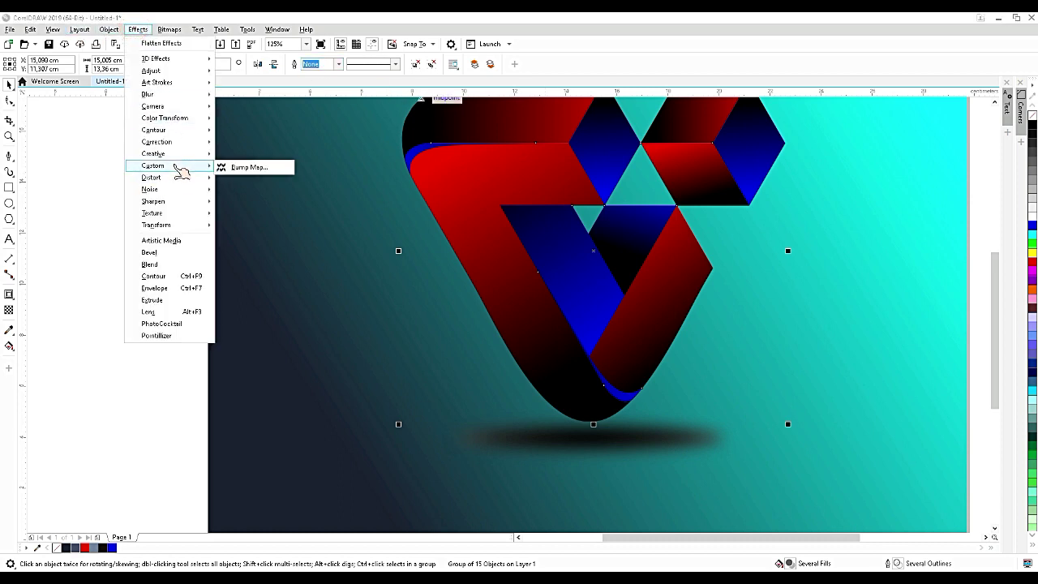
click(268, 168)
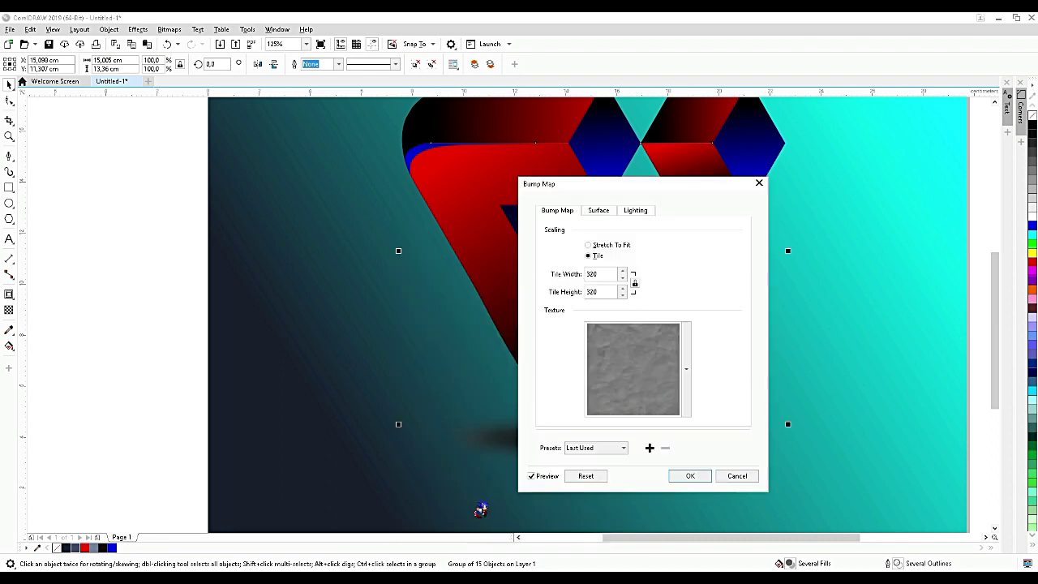
click(610, 449)
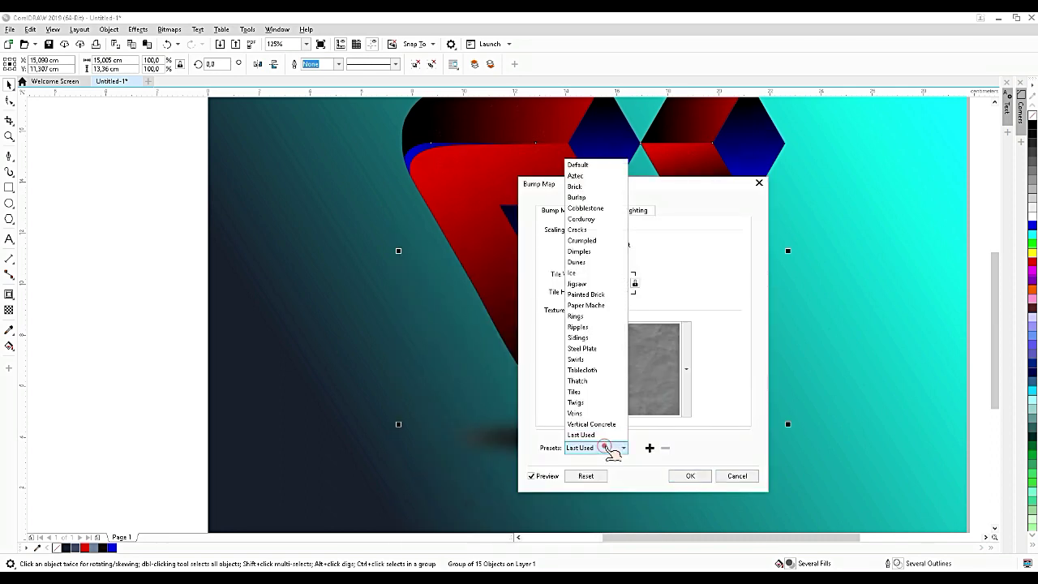
click(601, 412)
click(689, 476)
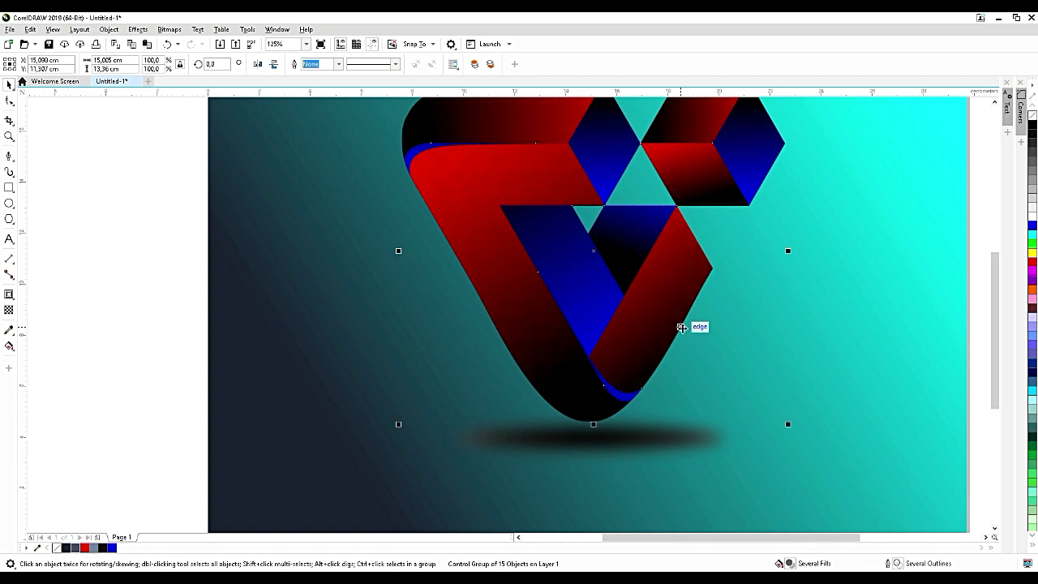
scroll(681, 327, down, 3)
scroll(681, 327, up, 3)
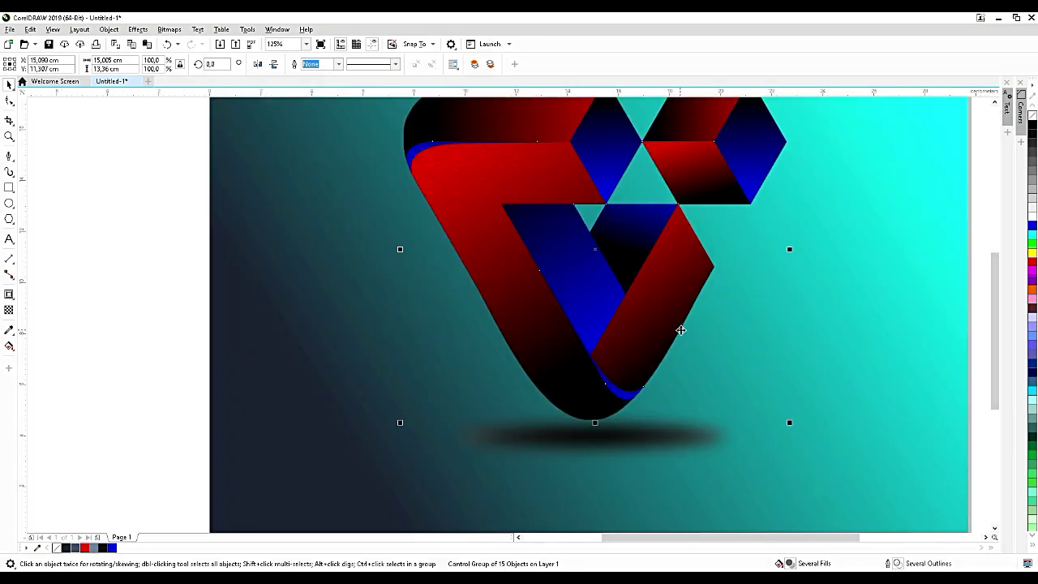
scroll(681, 330, down, 3)
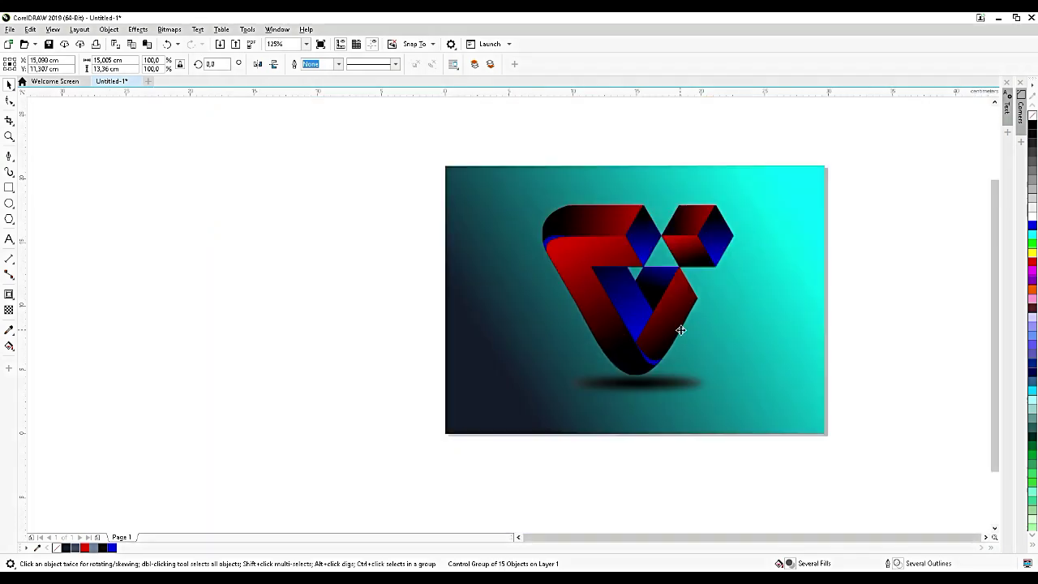
click(308, 303)
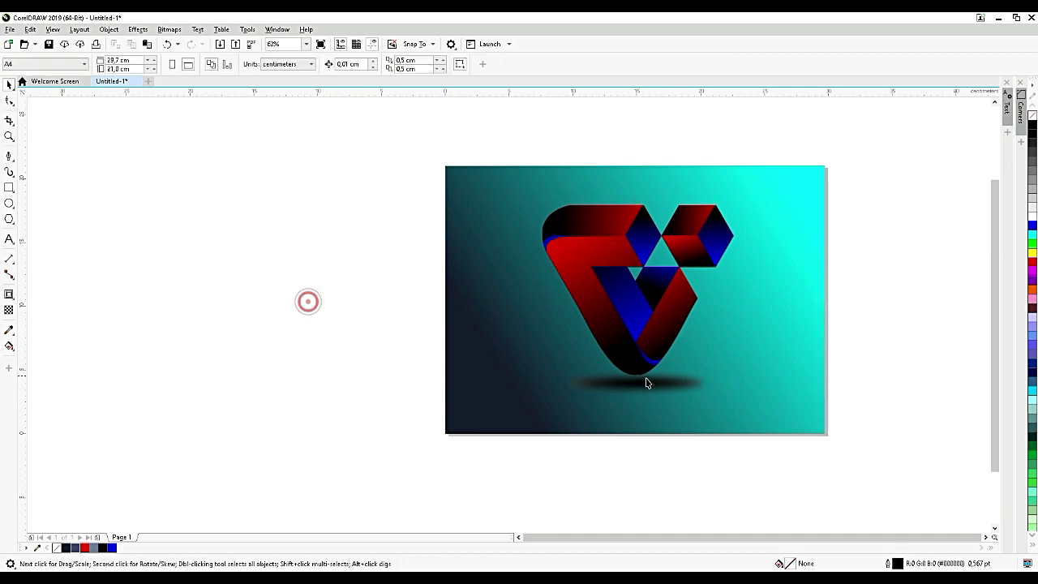
Add the text "LOGO NAME" in 24 pt Arial just below the shadow.
click(9, 238)
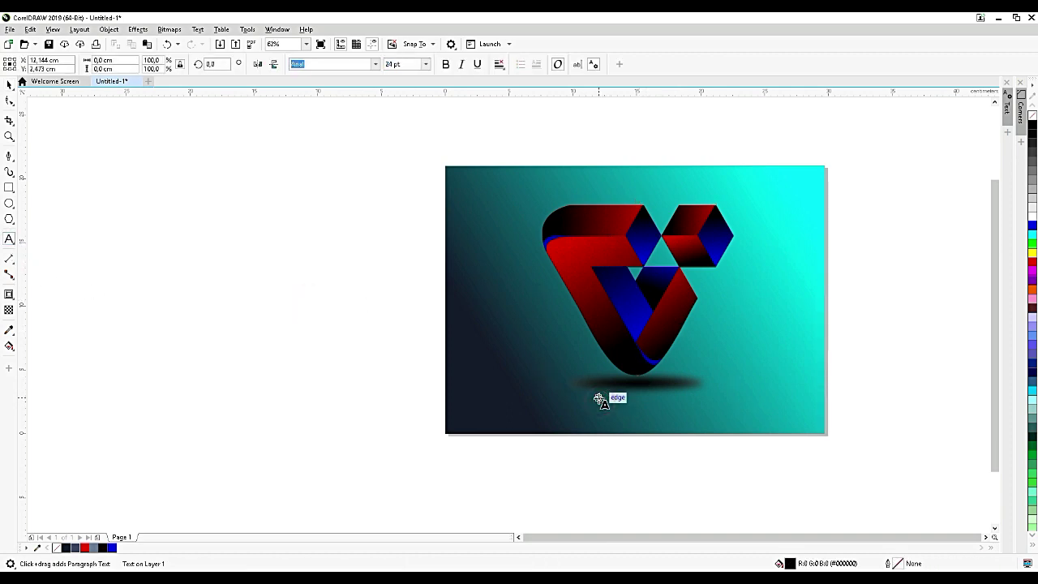
click(599, 398)
text(LOGO NAME)
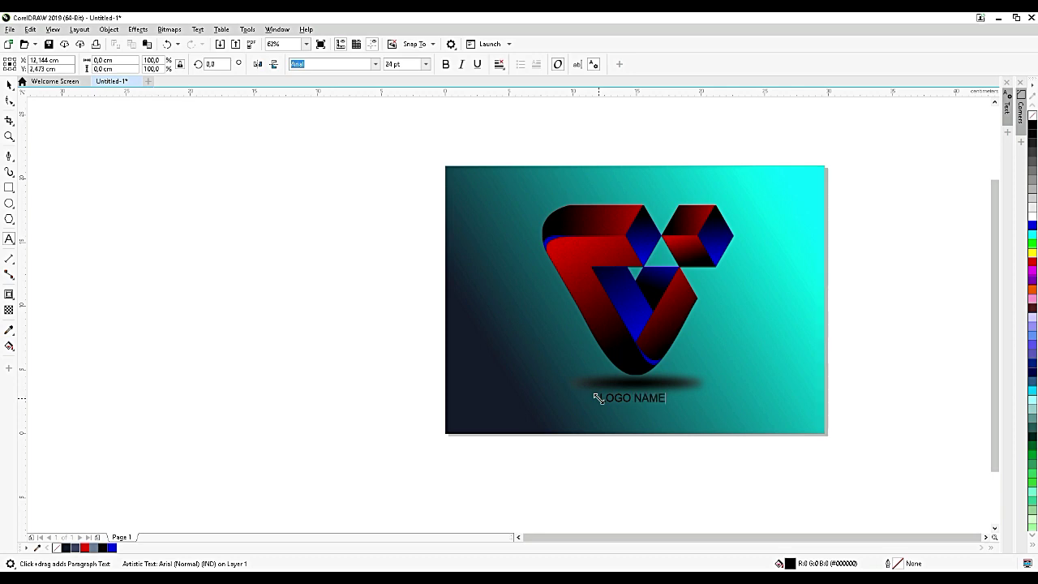
Change the LOGO NAME text's font to Archive and enlarge it to about 51 pt.
click(9, 83)
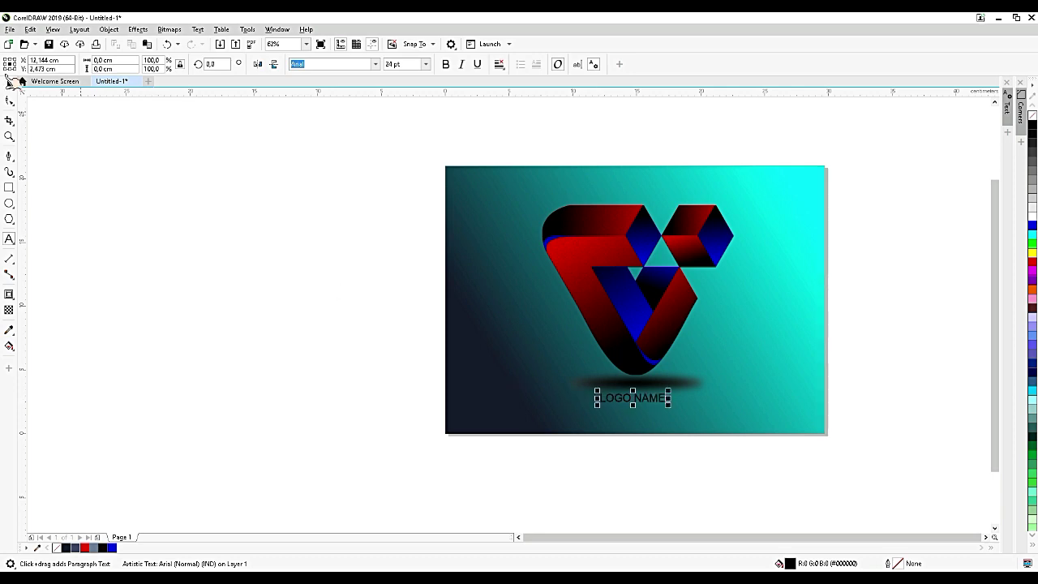
click(375, 64)
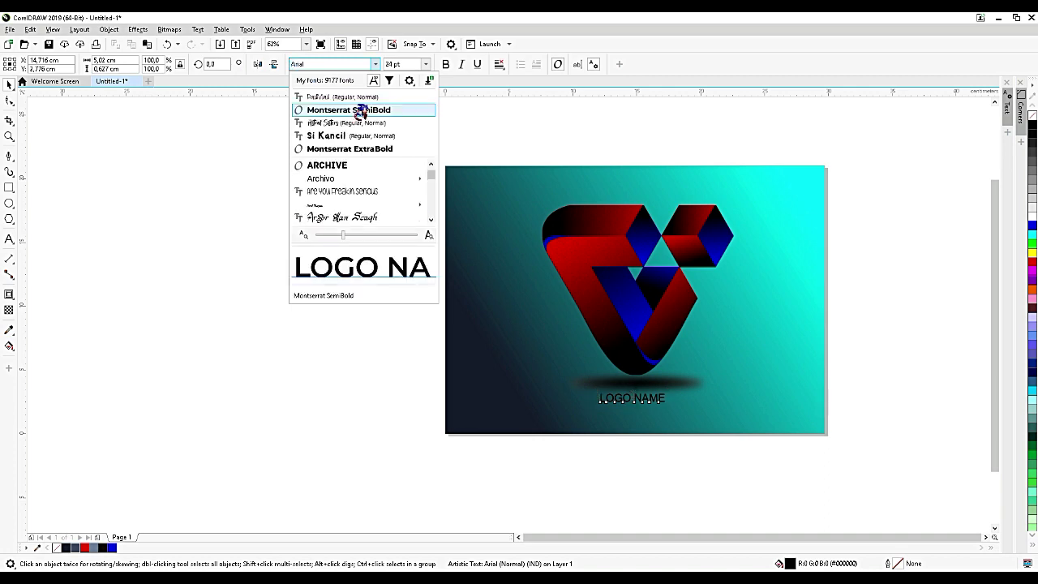
key(Up)
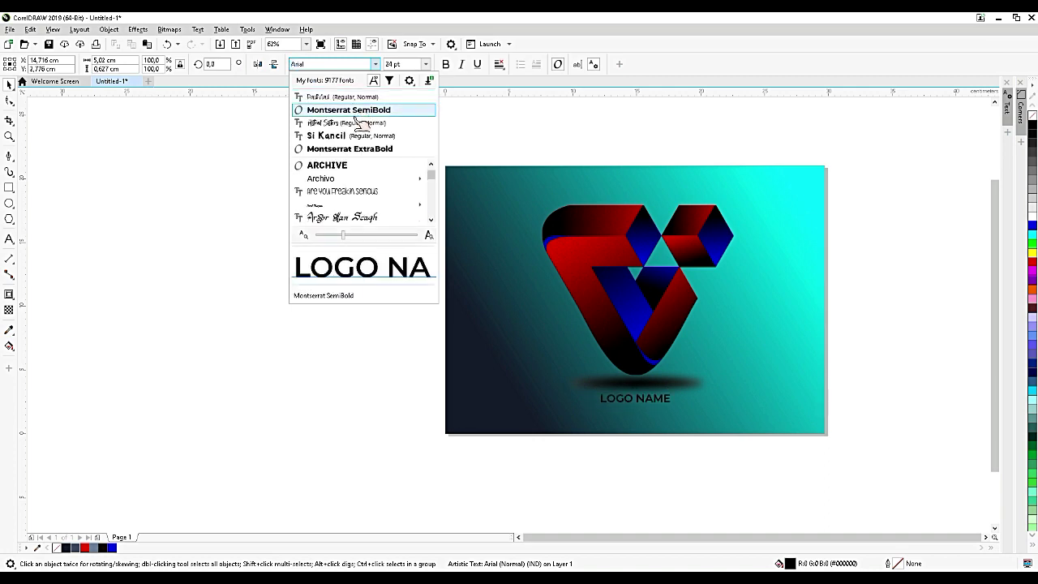
click(359, 167)
drag(664, 393, 702, 375)
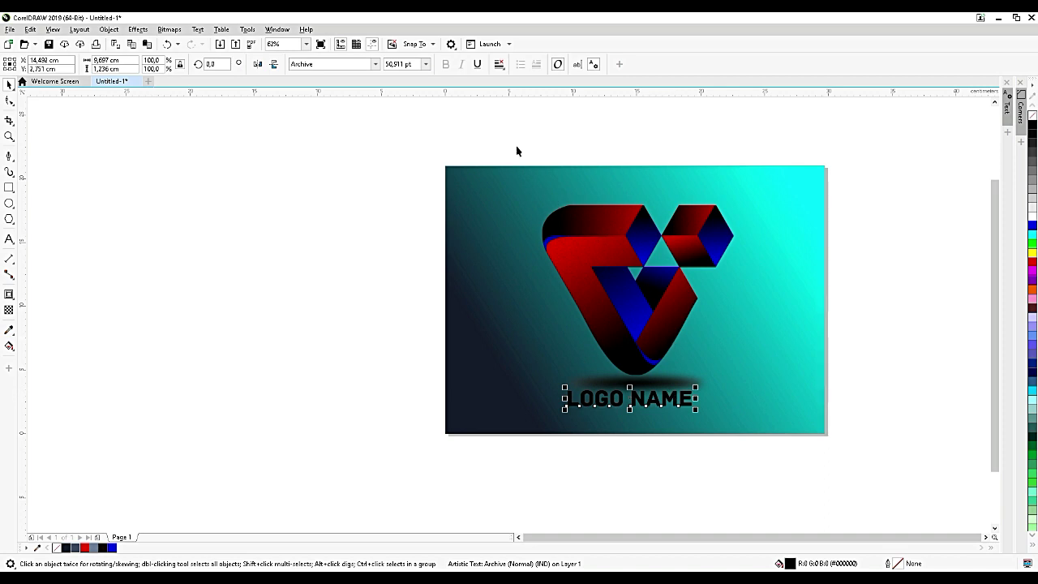
Move the logo and its shadow slightly upward, and place the name just beneath the shadow at about X 15.3 cm, Y 3.65 cm.
drag(498, 126, 781, 405)
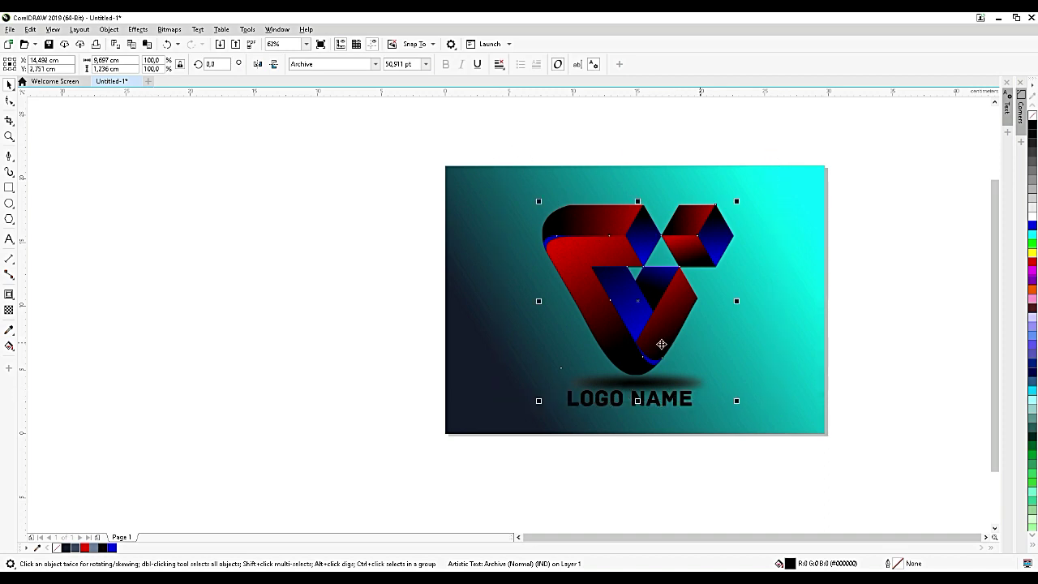
drag(658, 345, 656, 331)
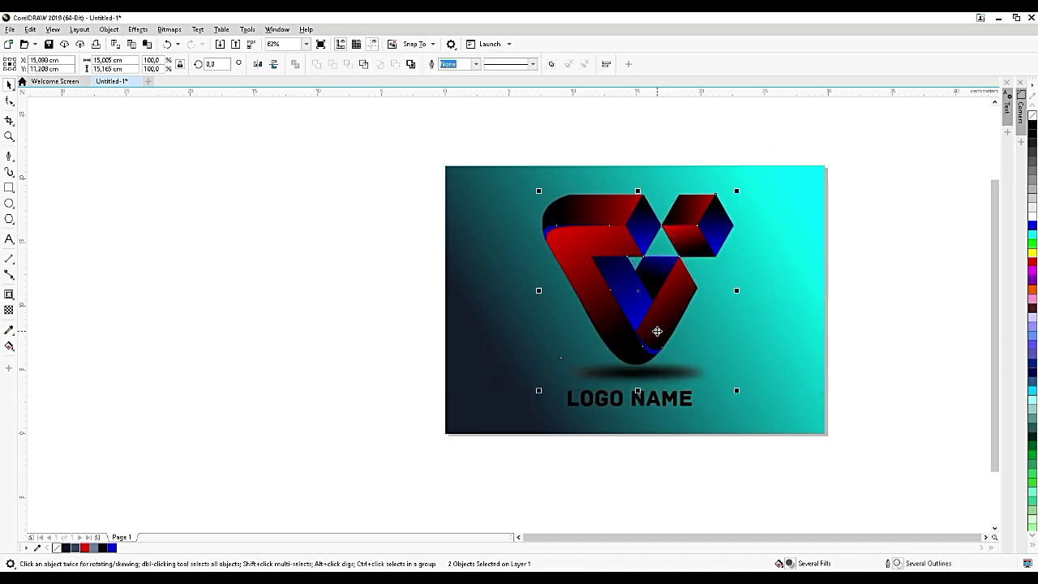
drag(663, 407, 678, 388)
Fill the LOGO NAME text with yellow and deselect it.
click(1033, 253)
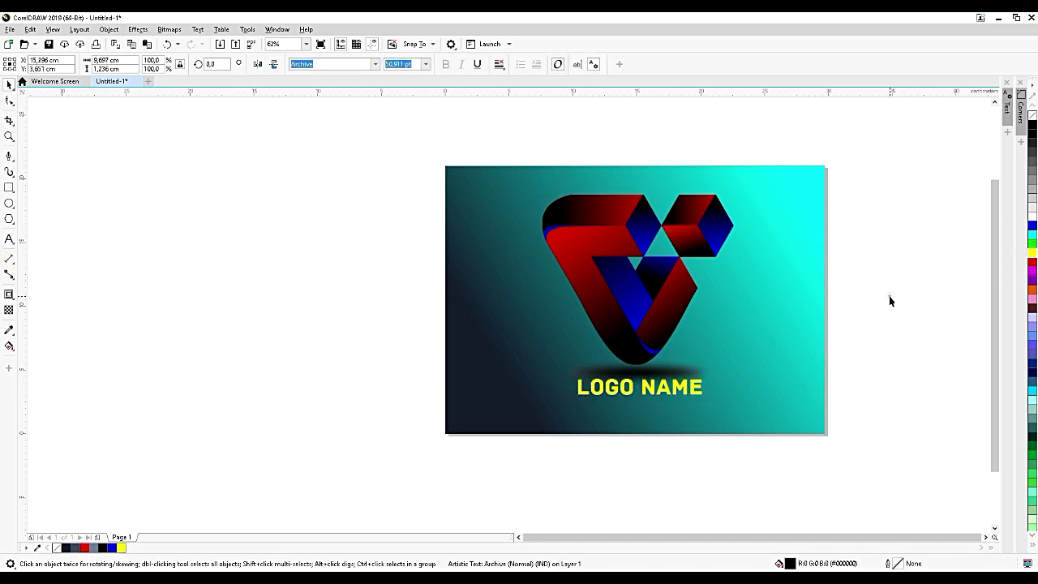
click(888, 295)
click(307, 43)
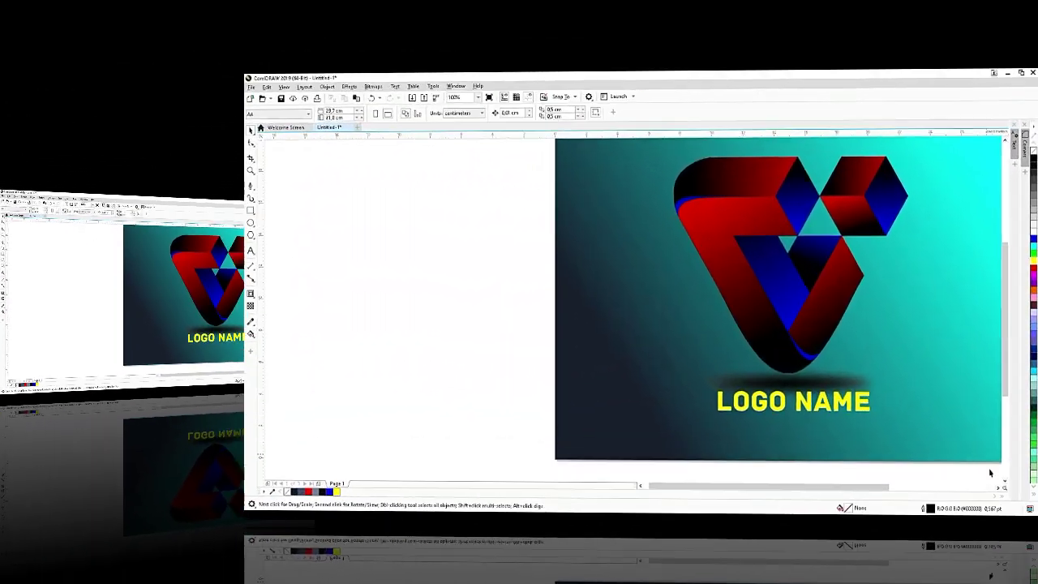
scroll(950, 495, right, 5)
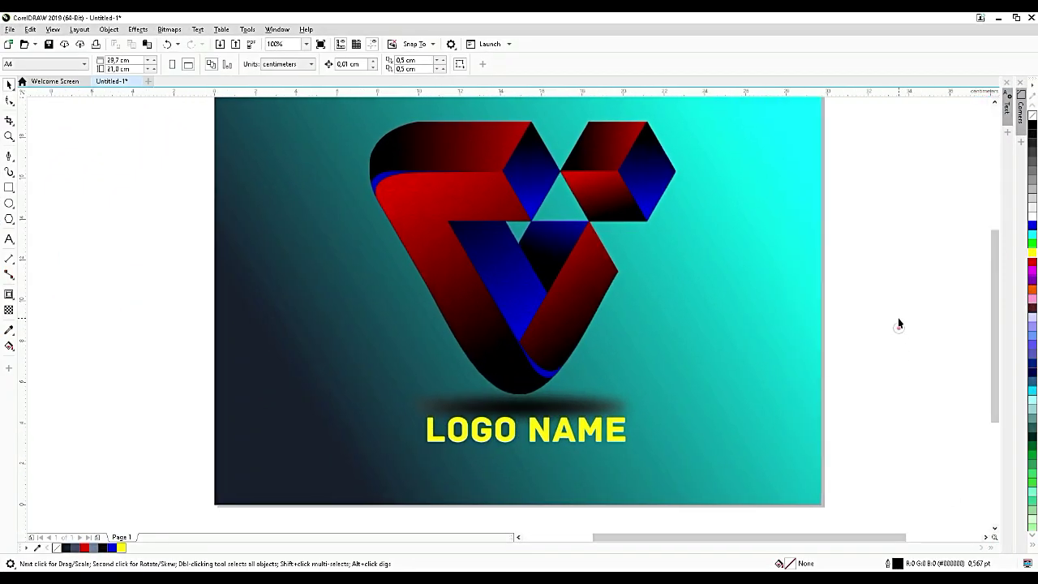